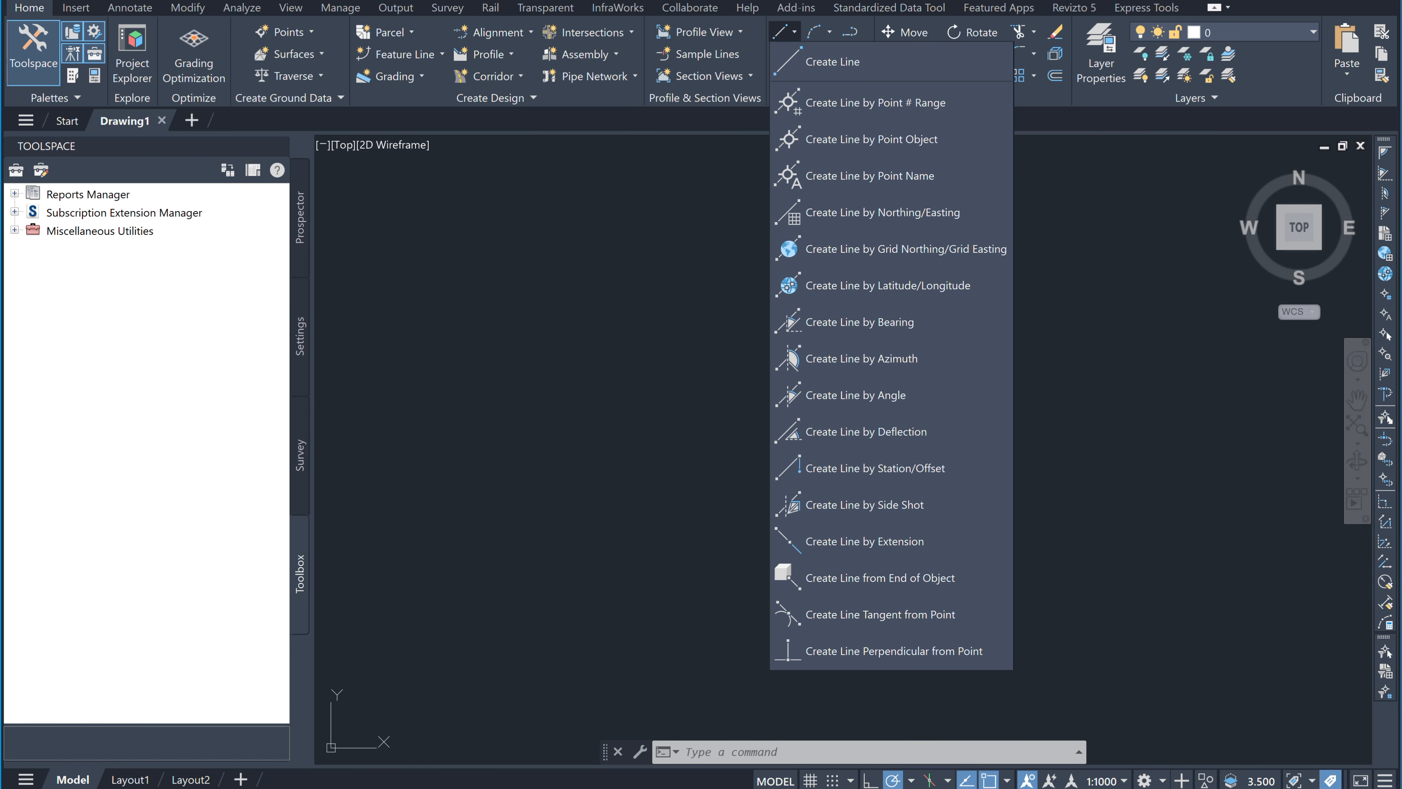
# Step: Dismiss the Line dropdown, leaving the empty Drawing1 in view
pyautogui.click(703, 168)
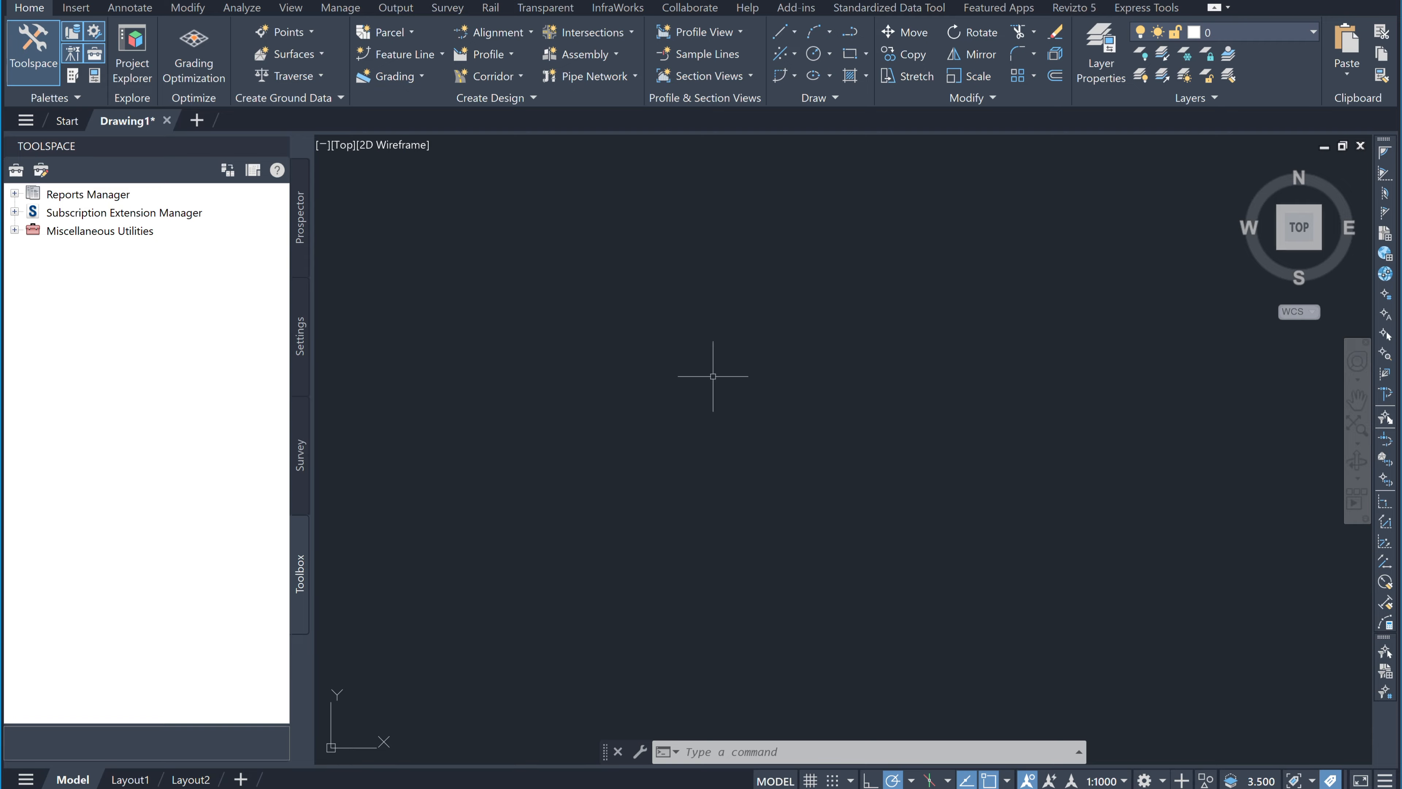
# Step: Draw one LINE segment from a point on the left down to a lower-right point
pyautogui.write('LINE')
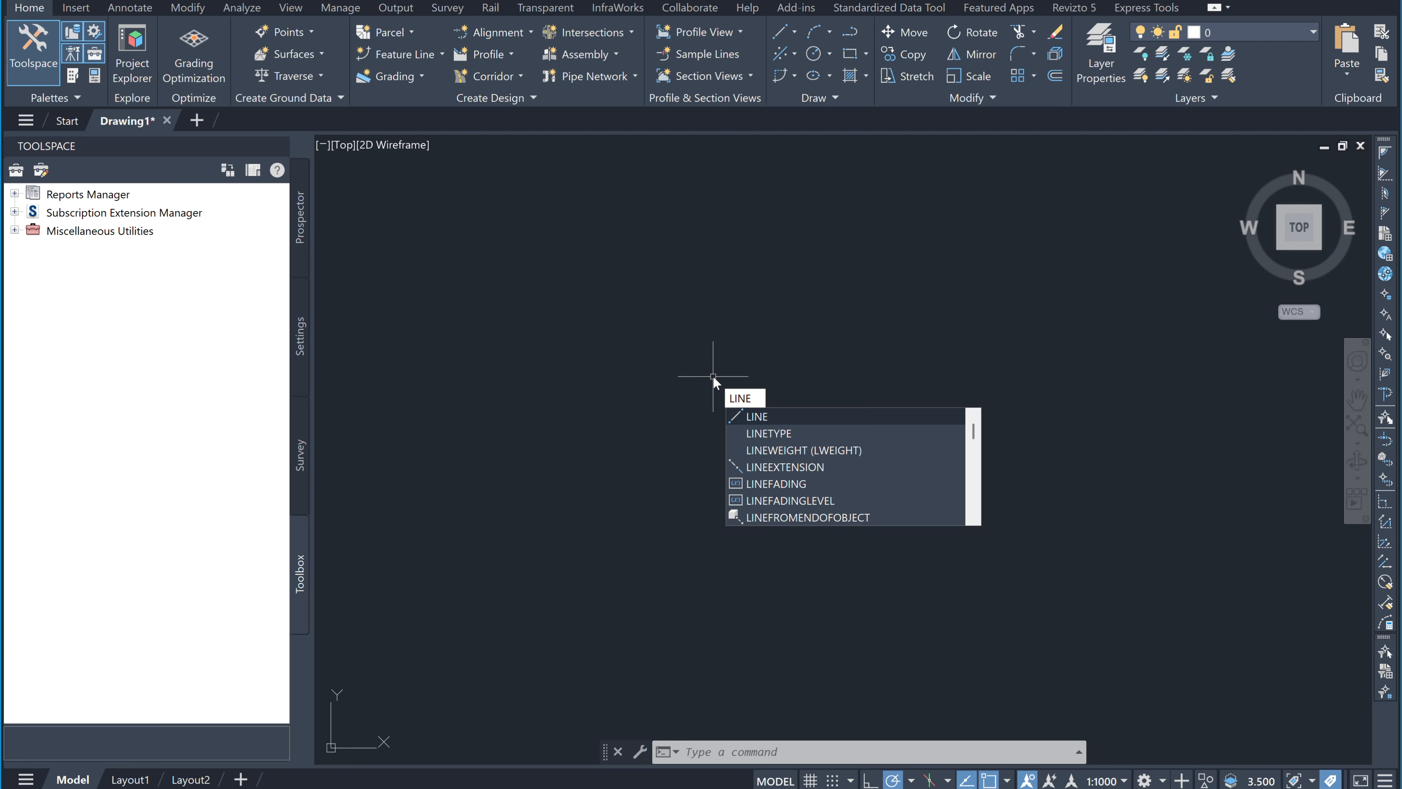
pyautogui.click(762, 421)
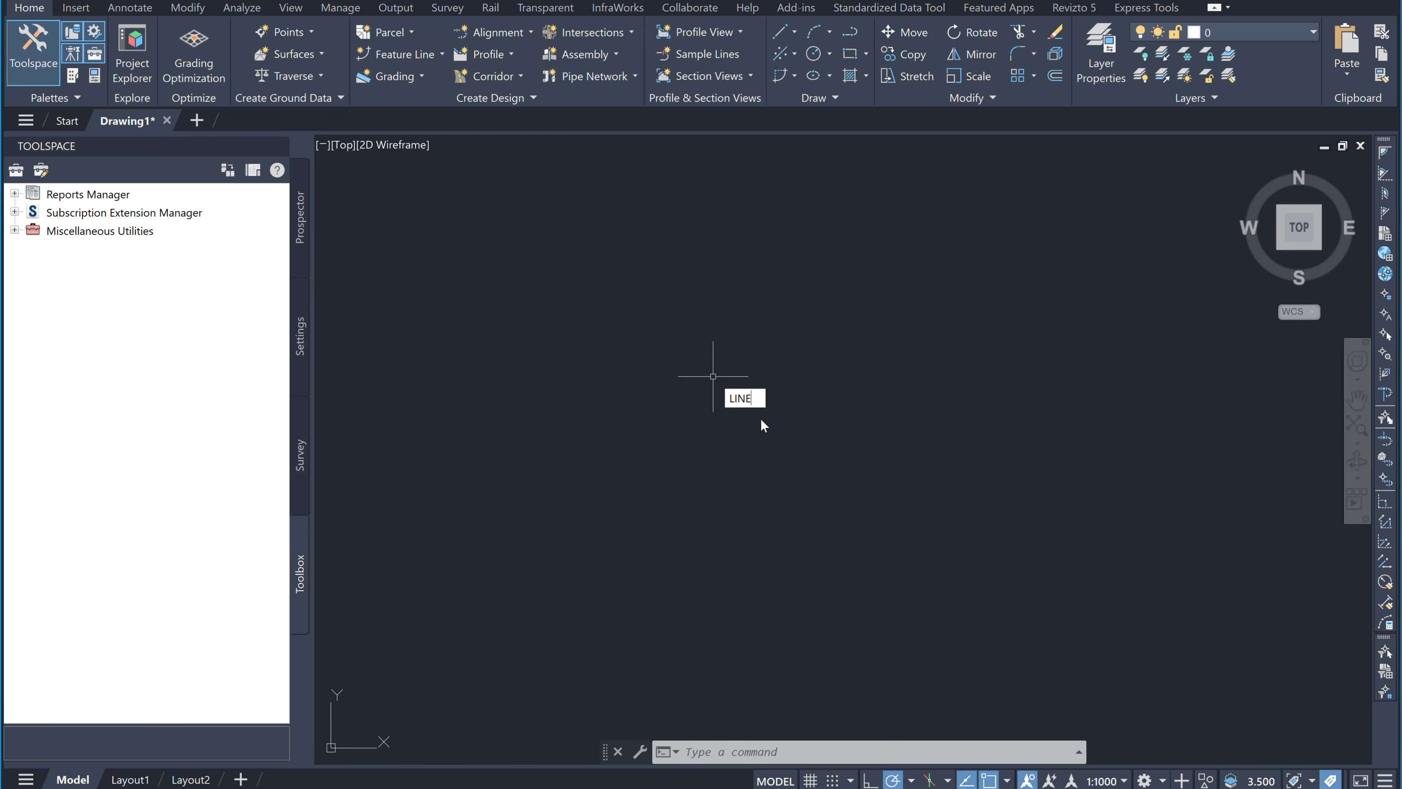
pyautogui.click(506, 326)
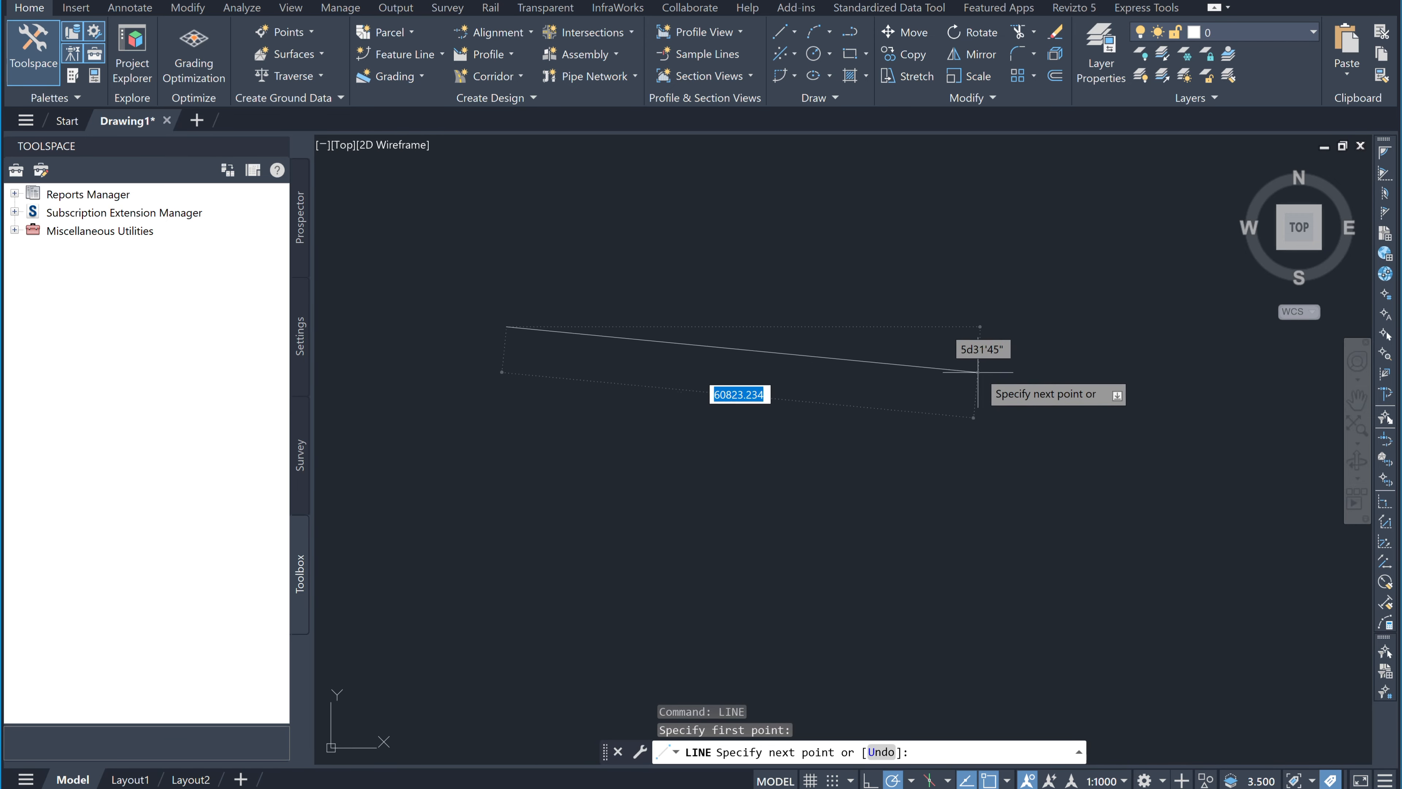
pyautogui.click(1084, 494)
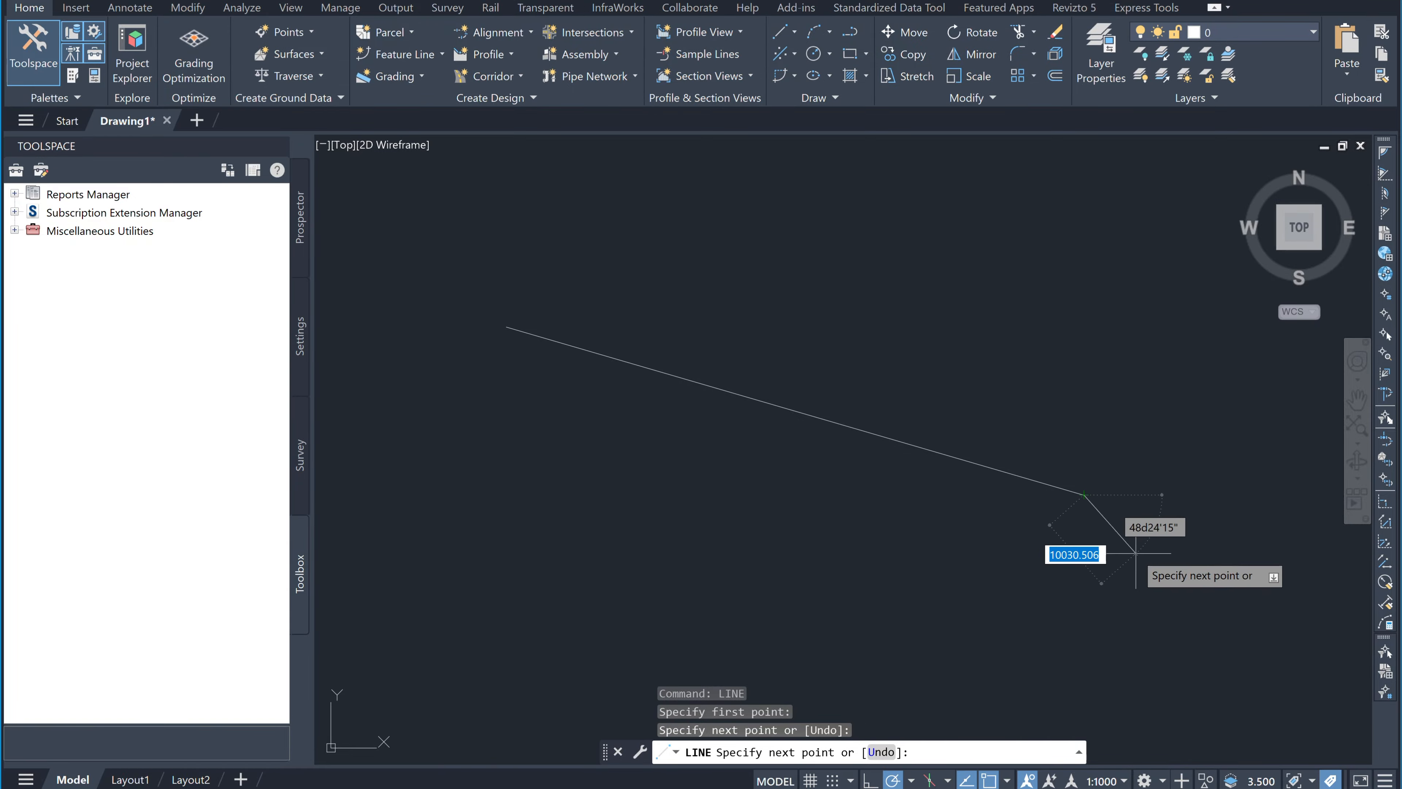
pyautogui.press('Return')
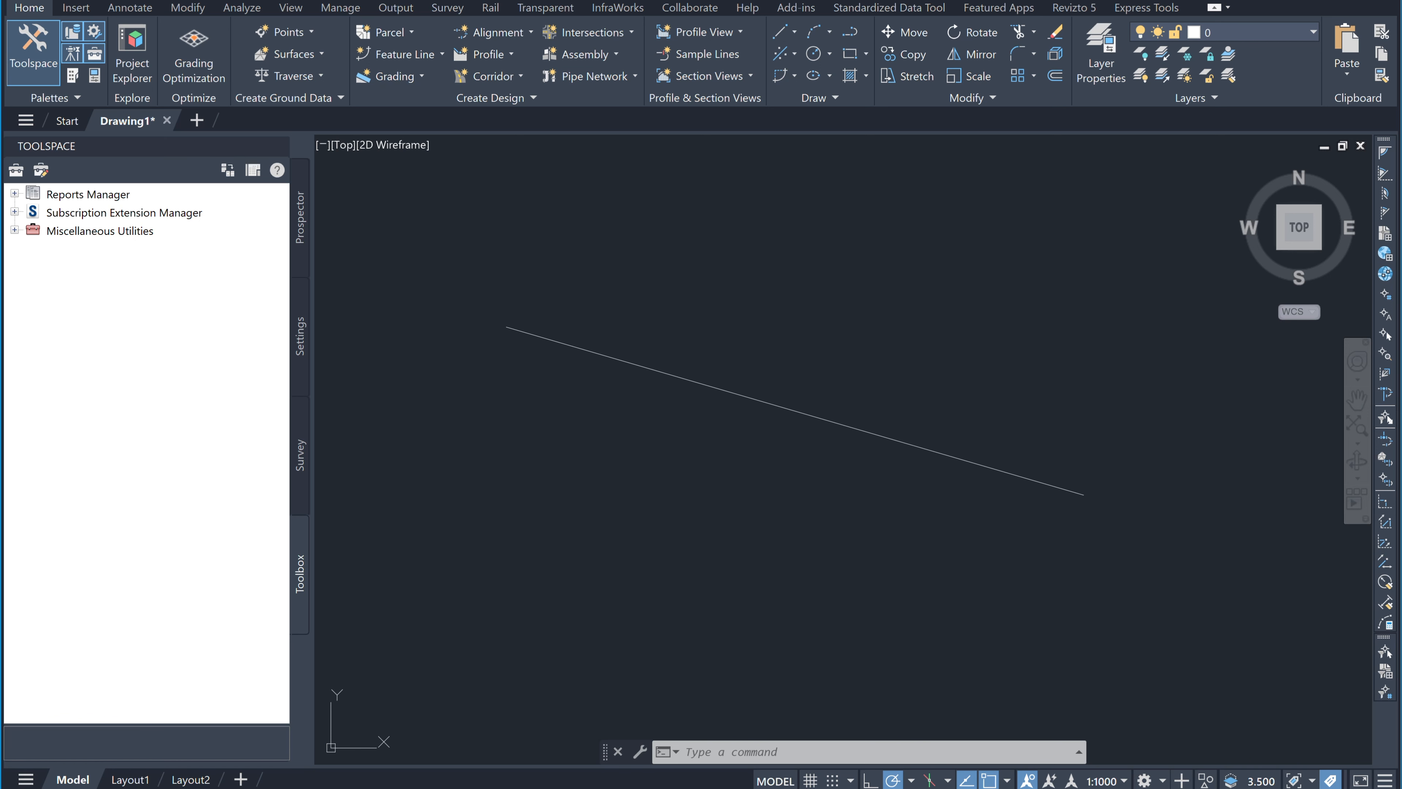
# Step: Start a standard line from the Line dropdown, cancel it, and reopen the line-creation list
pyautogui.click(798, 34)
pyautogui.click(840, 78)
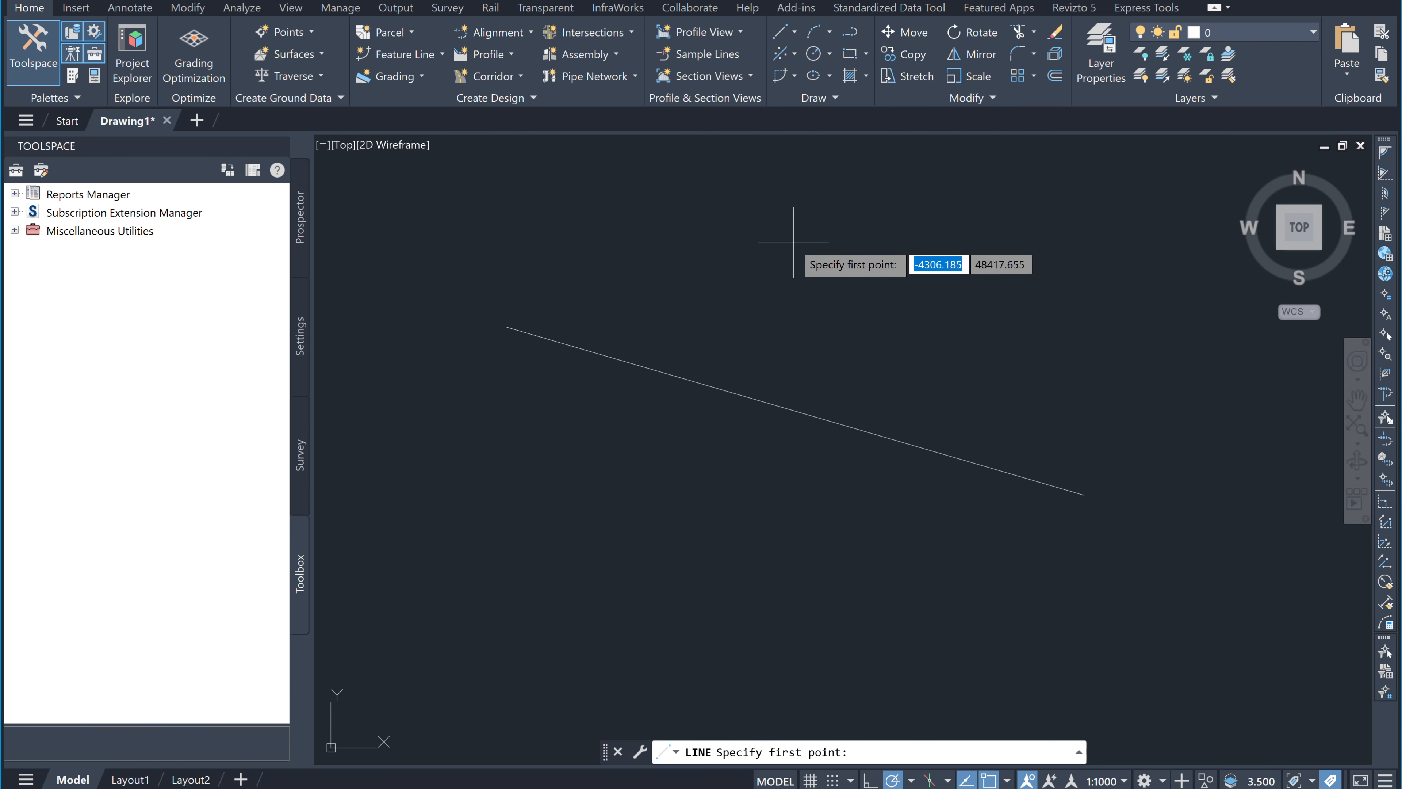
pyautogui.click(789, 288)
pyautogui.press('Escape')
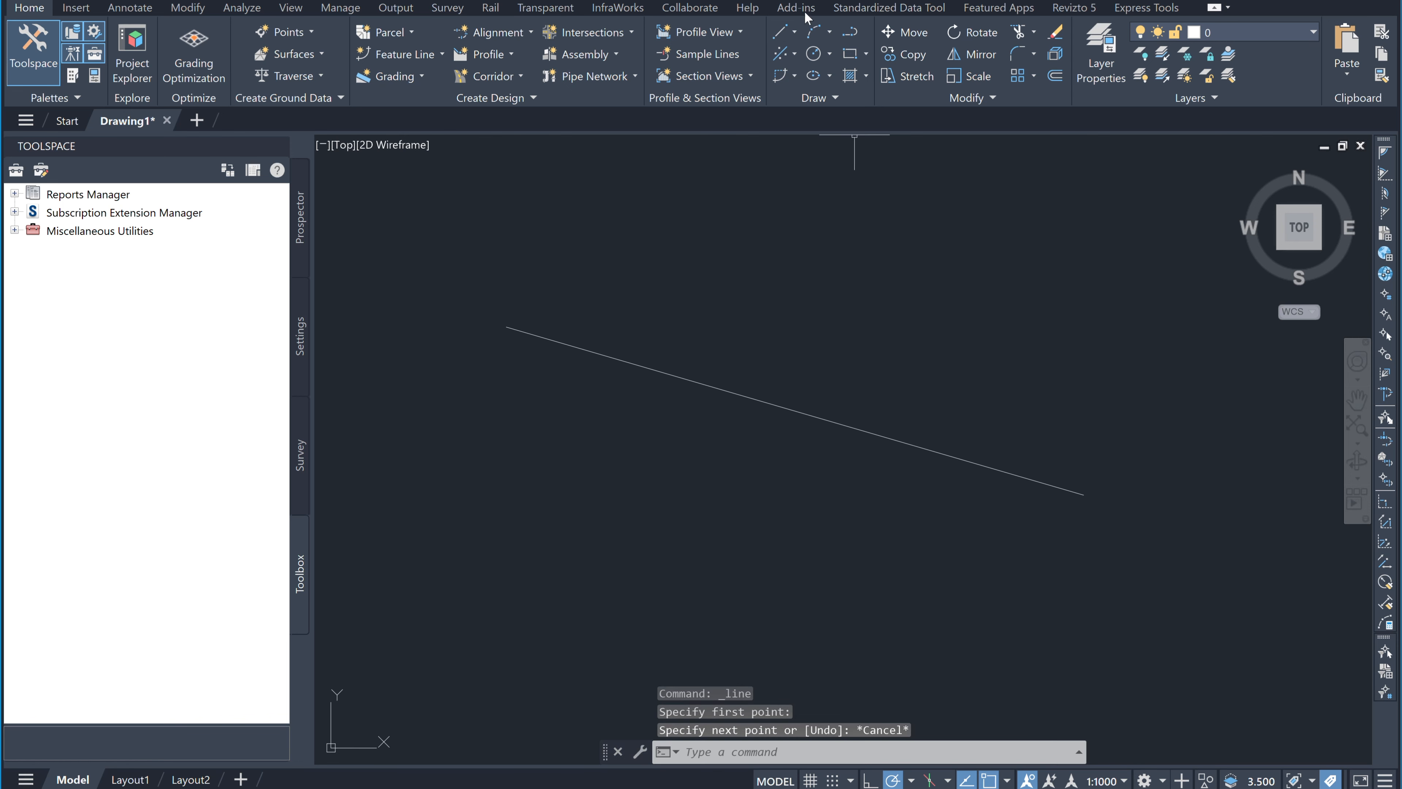
pyautogui.click(795, 32)
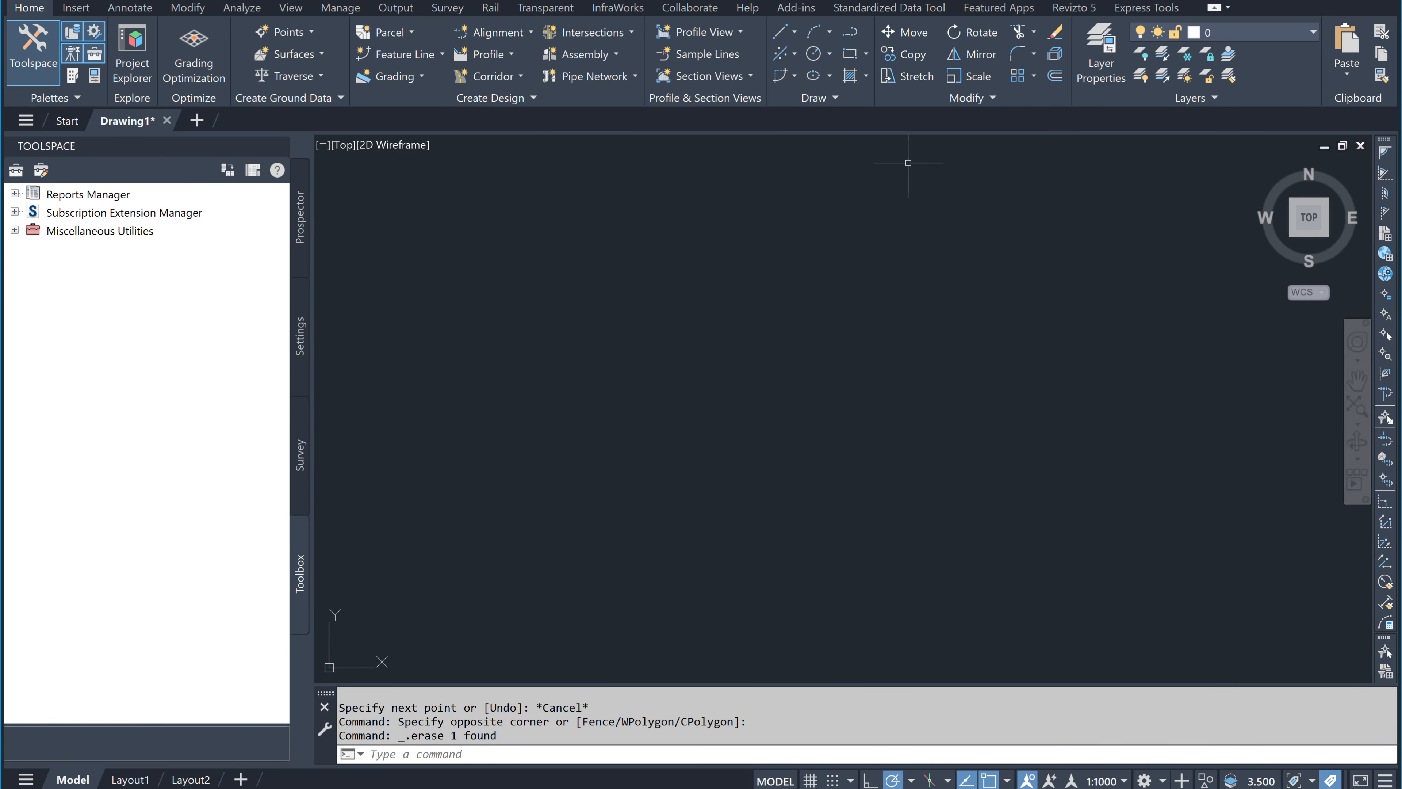
pyautogui.click(795, 32)
# Step: Start the LINE command with Node object snap turned on
pyautogui.write('LINE')
pyautogui.press('capslock')
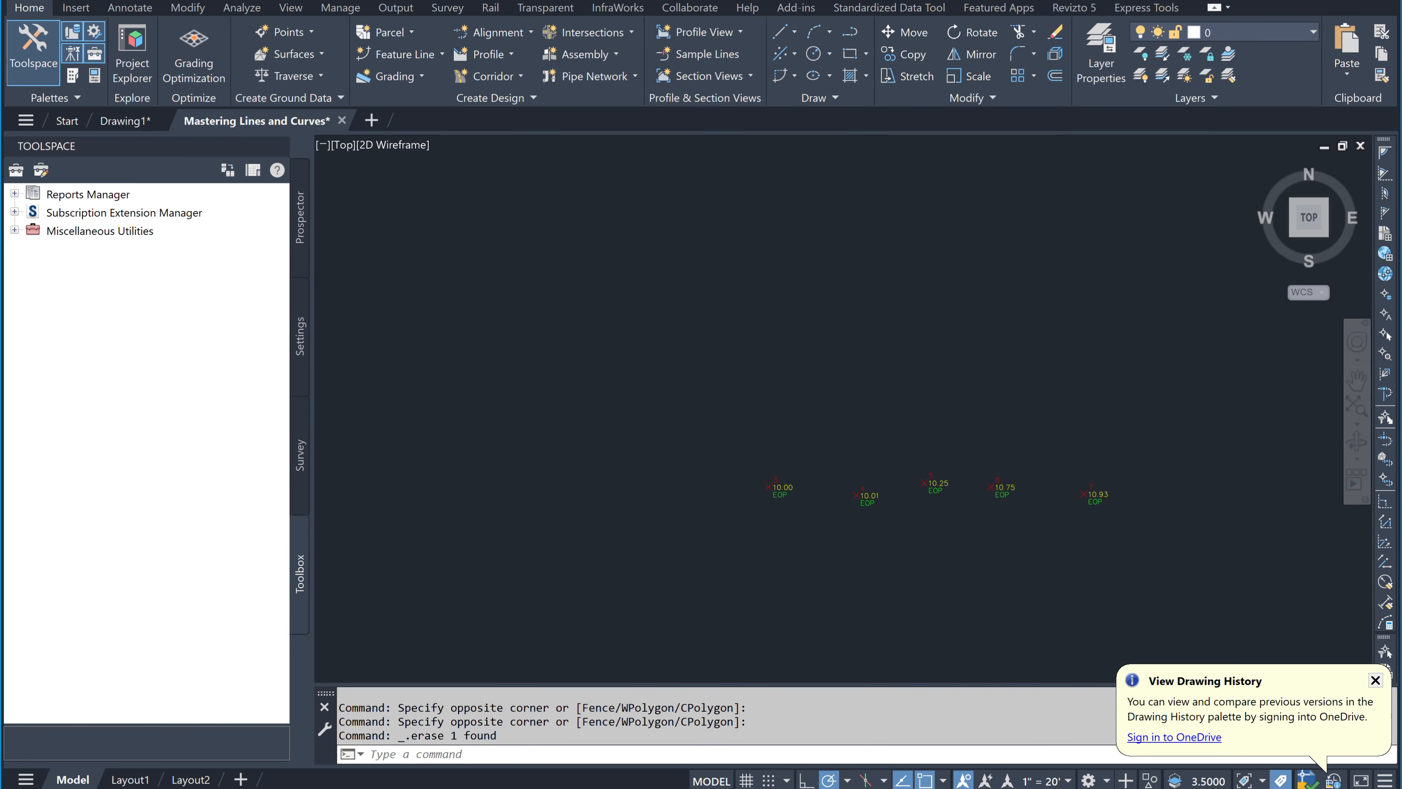
pyautogui.scroll(4, 1001, 519)
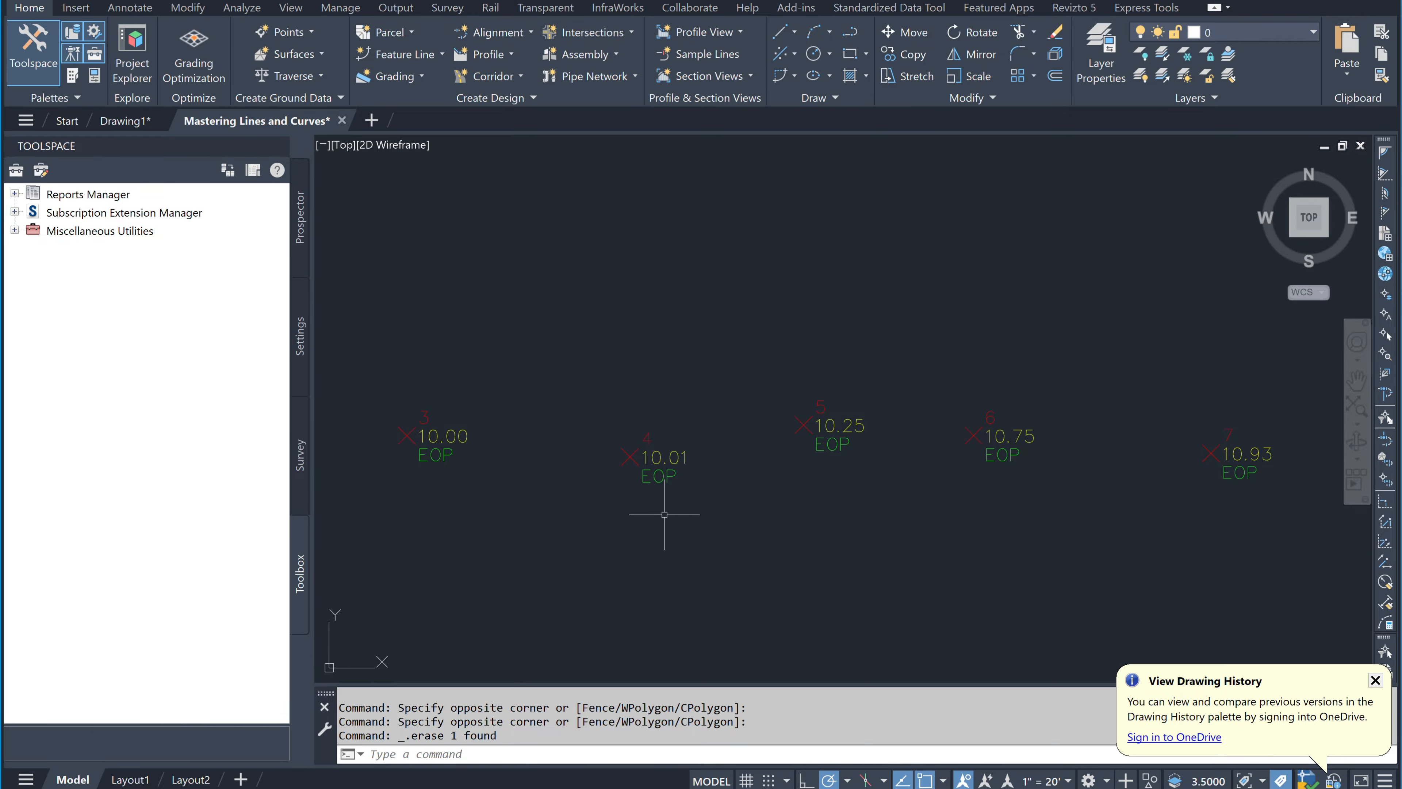
pyautogui.scroll(3, 662, 453)
pyautogui.scroll(-3, 673, 470)
pyautogui.click(779, 32)
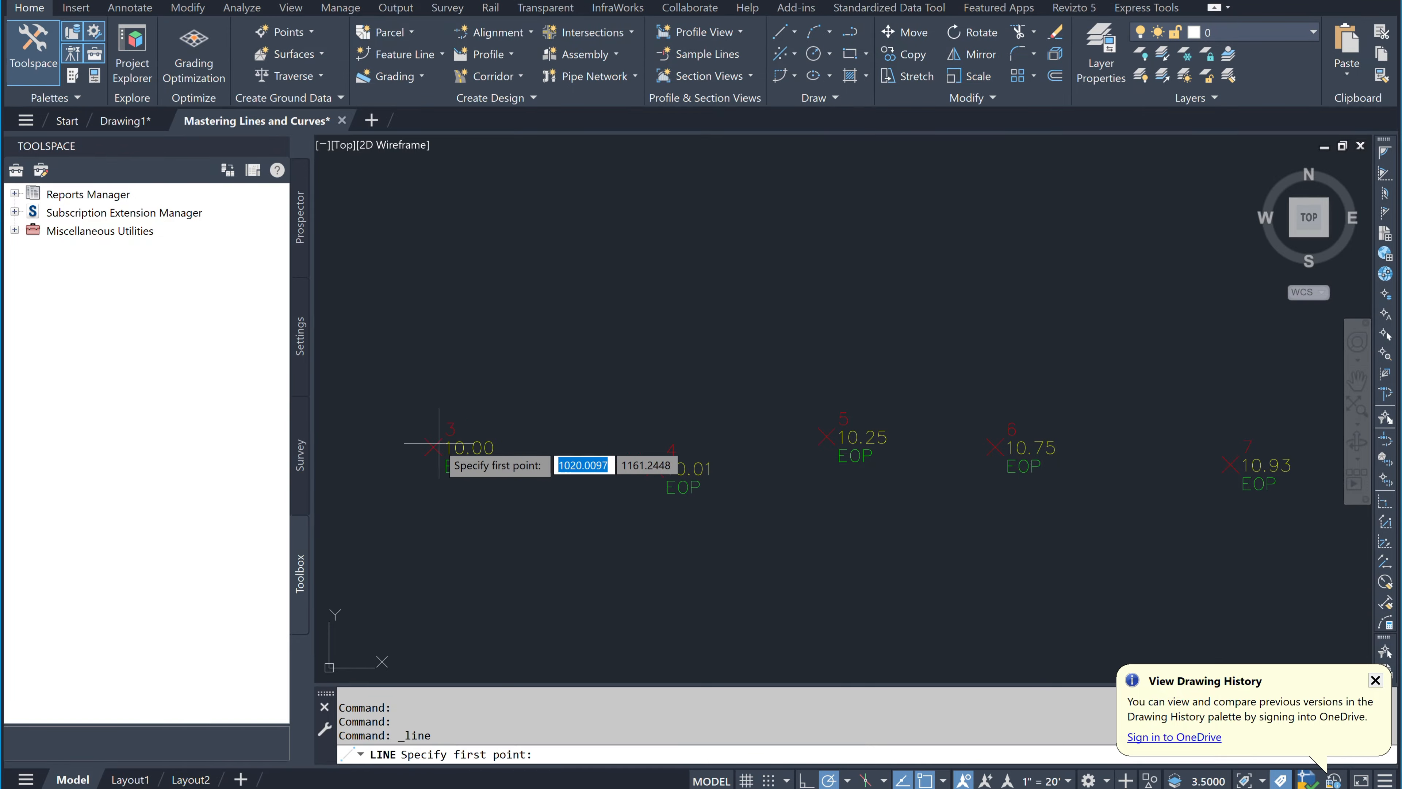
pyautogui.scroll(5, 436, 444)
pyautogui.click(942, 781)
pyautogui.click(967, 529)
# Step: Draw a connected line snapping to points 3, 4, 5, 6 and 7 in order
pyautogui.click(439, 443)
pyautogui.scroll(-2, 438, 443)
pyautogui.scroll(2, 962, 494)
pyautogui.click(962, 495)
pyautogui.scroll(-2, 961, 495)
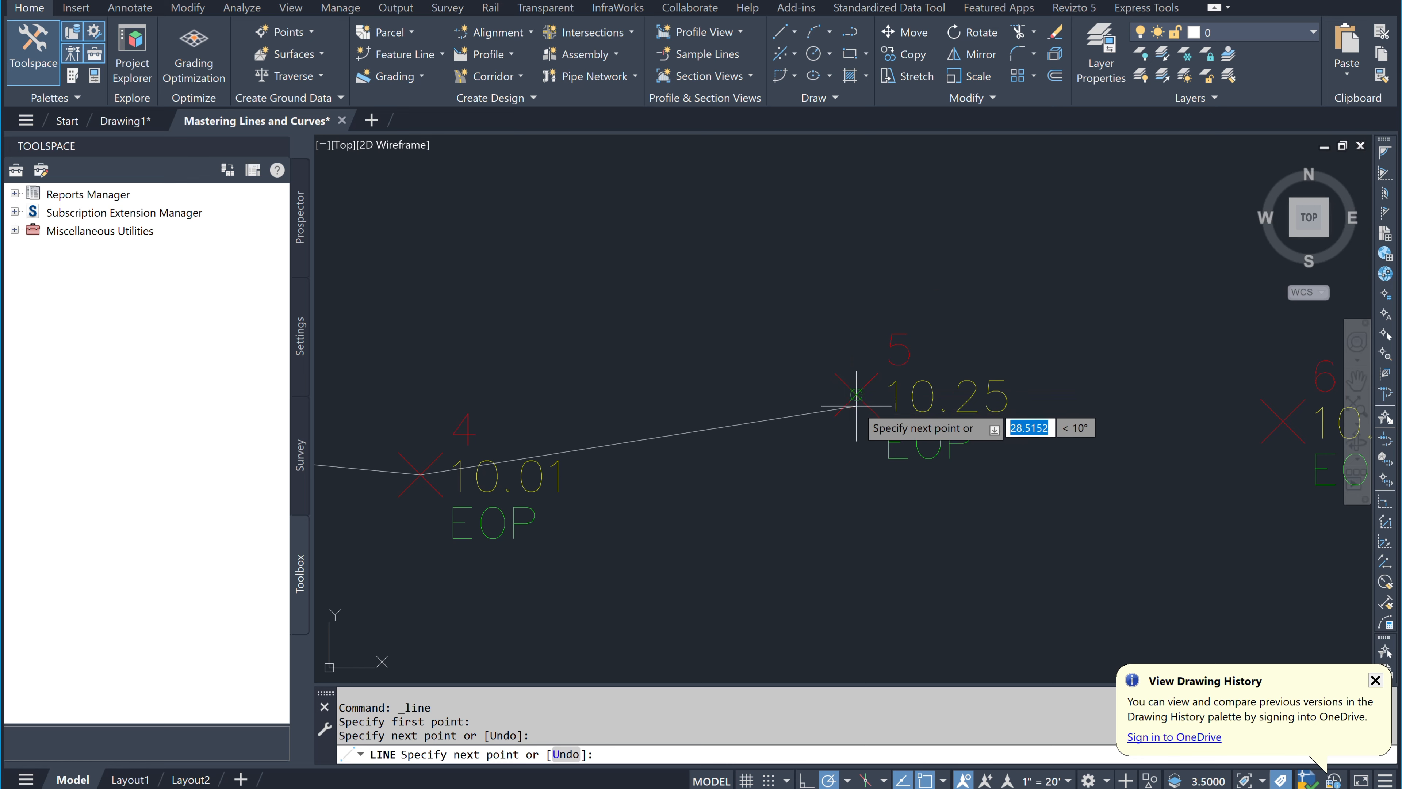
pyautogui.click(856, 406)
pyautogui.scroll(-2, 856, 406)
pyautogui.moveTo(1014, 453); pyautogui.dragTo(628, 484, button='middle')
pyautogui.click(737, 447)
pyautogui.click(990, 458)
pyautogui.scroll(-2, 990, 457)
pyautogui.press('Return')
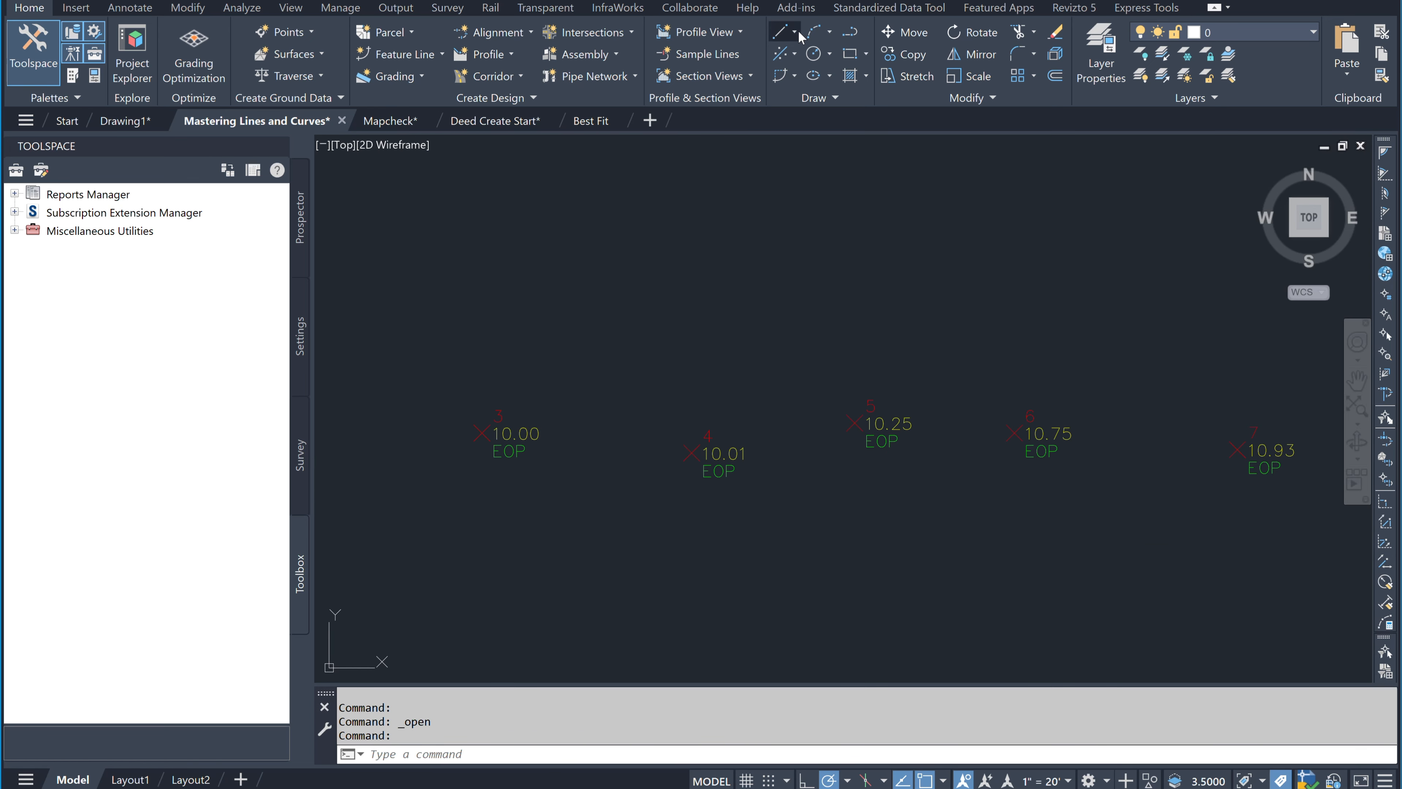
# Step: Use Create Line by Point # to draw a segment from point 3 to point 4
pyautogui.click(793, 32)
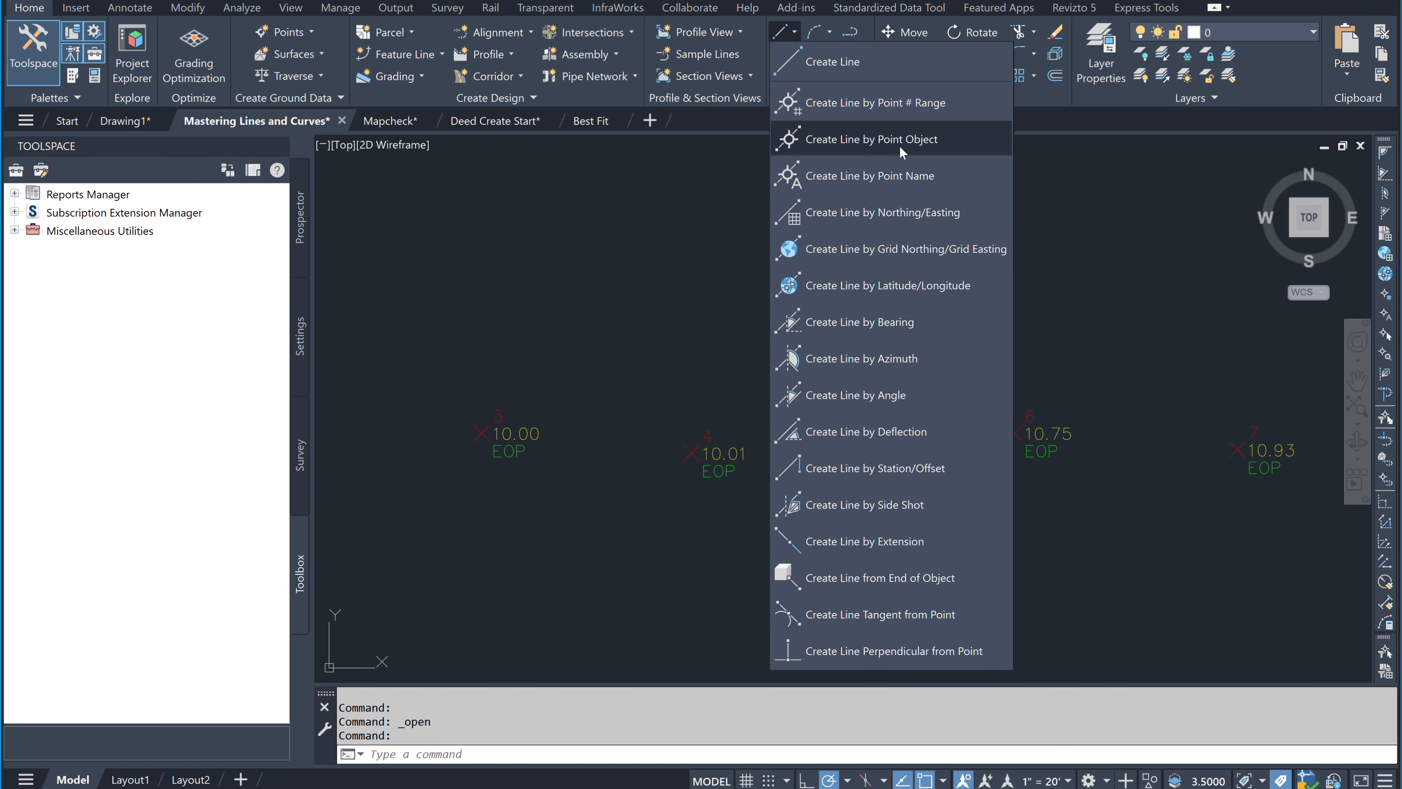
pyautogui.click(952, 108)
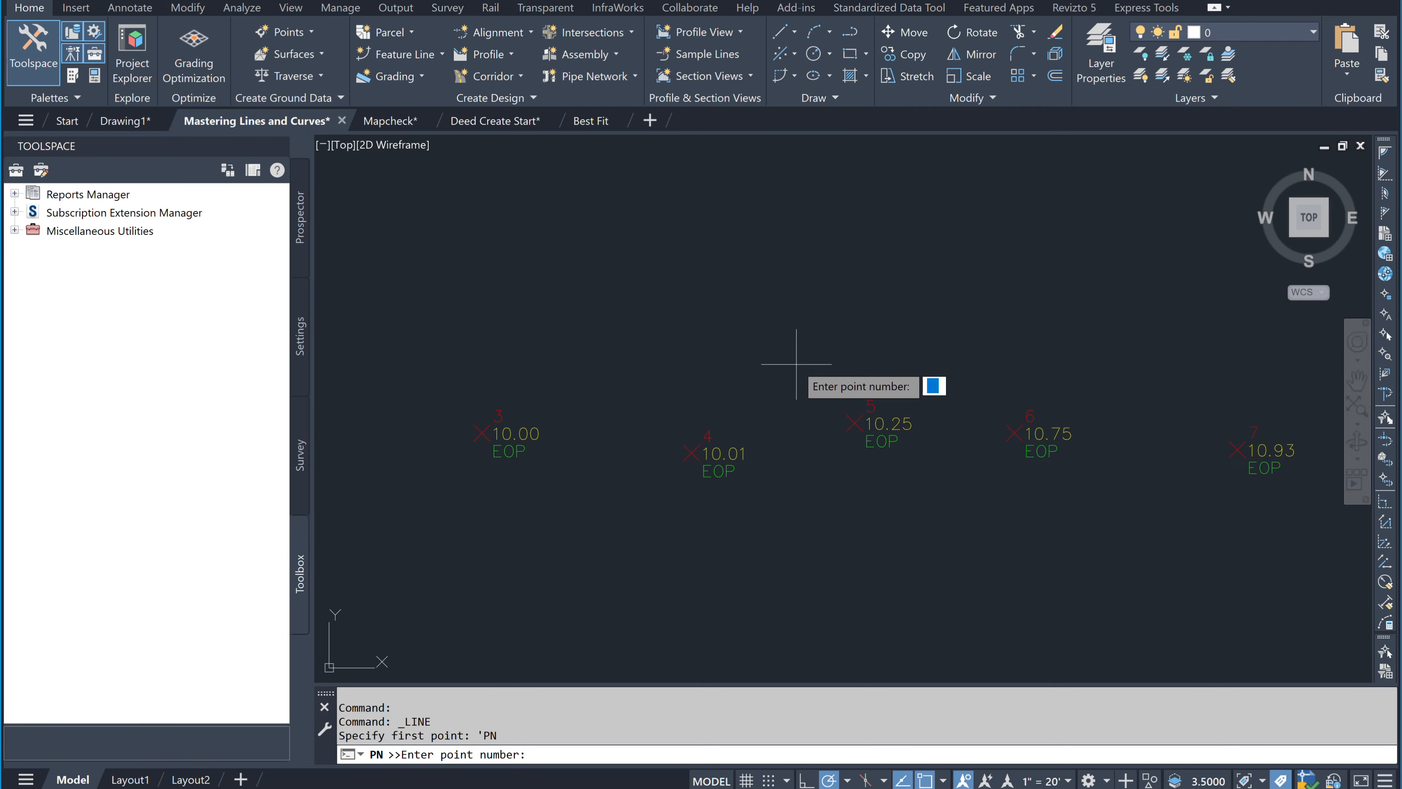
pyautogui.write('3')
pyautogui.press('Return')
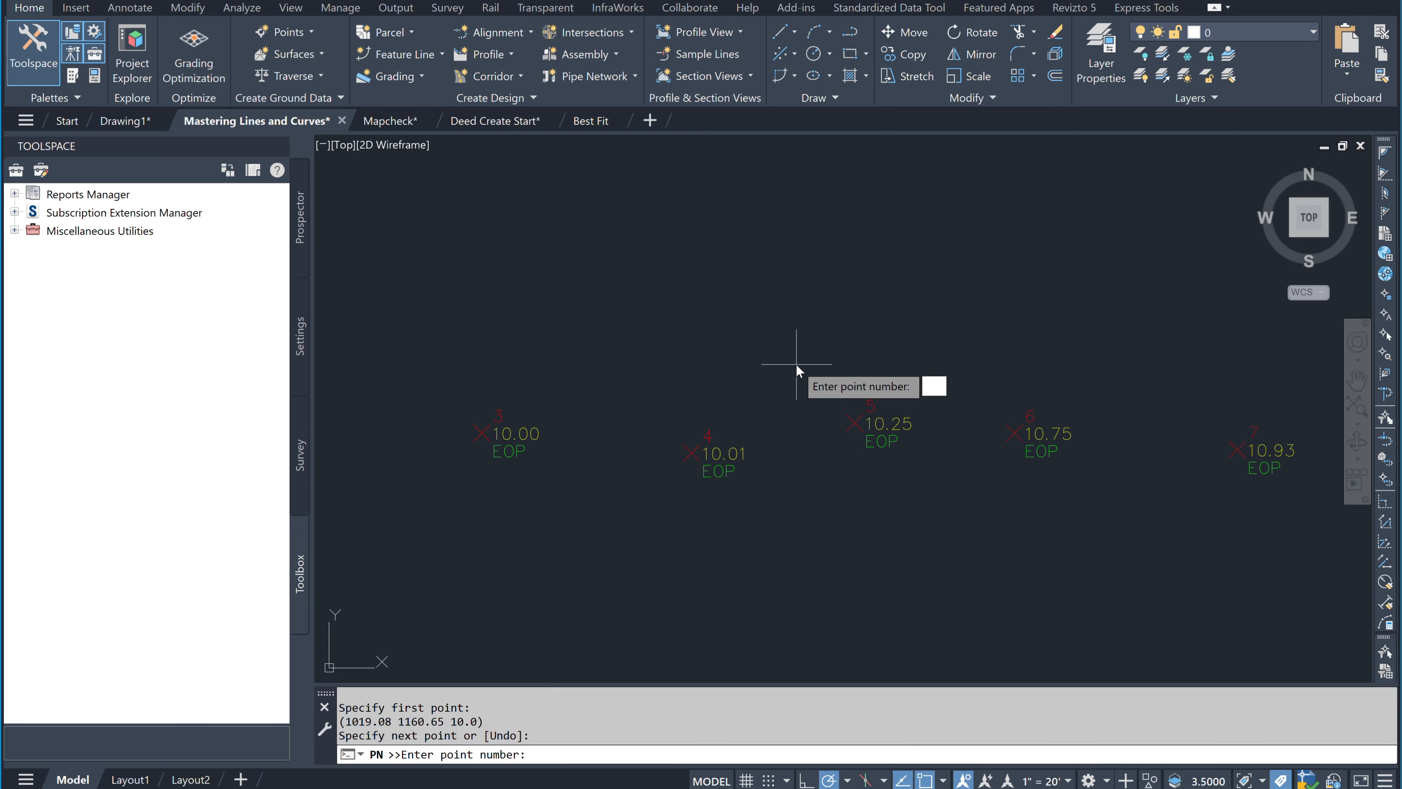
pyautogui.write('4')
pyautogui.press('Return')
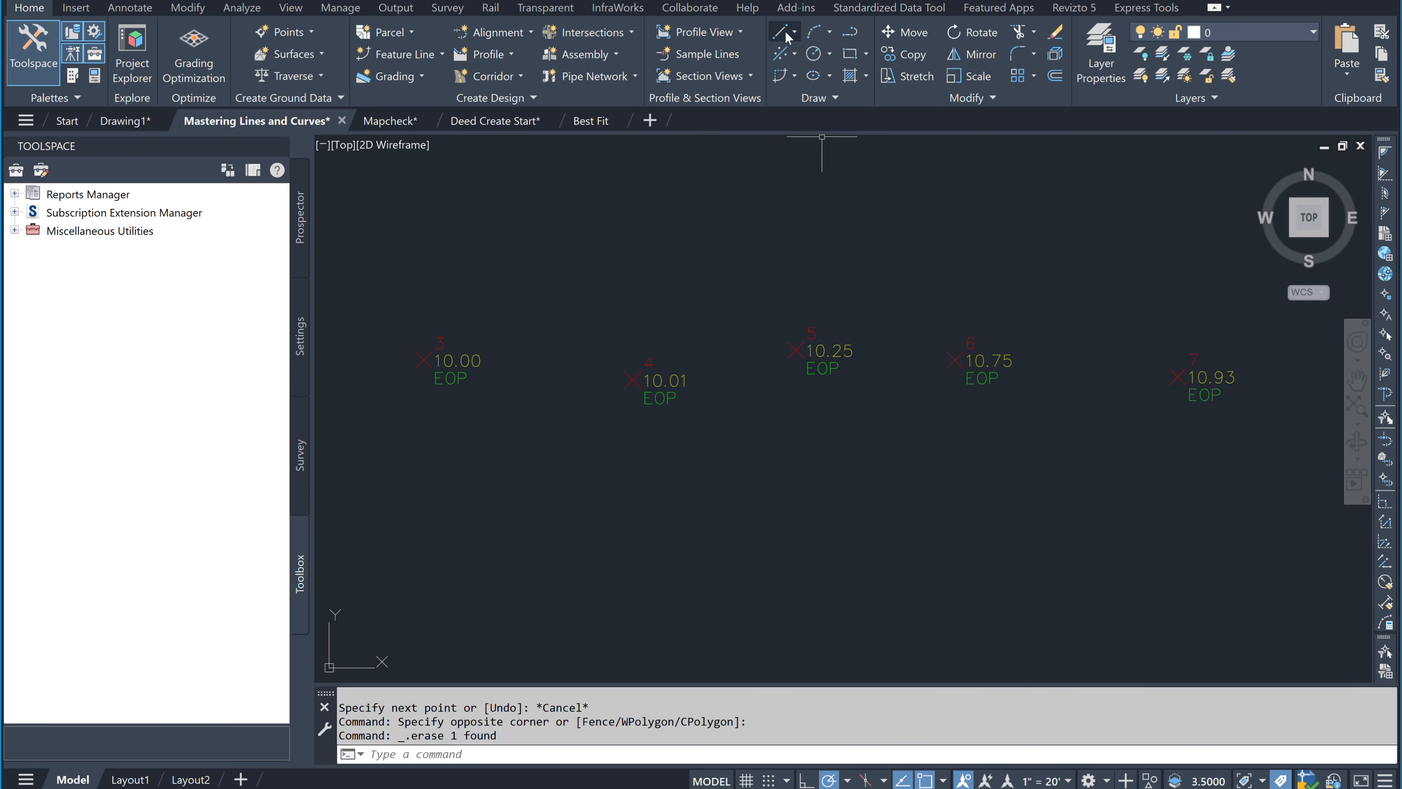
pyautogui.click(793, 32)
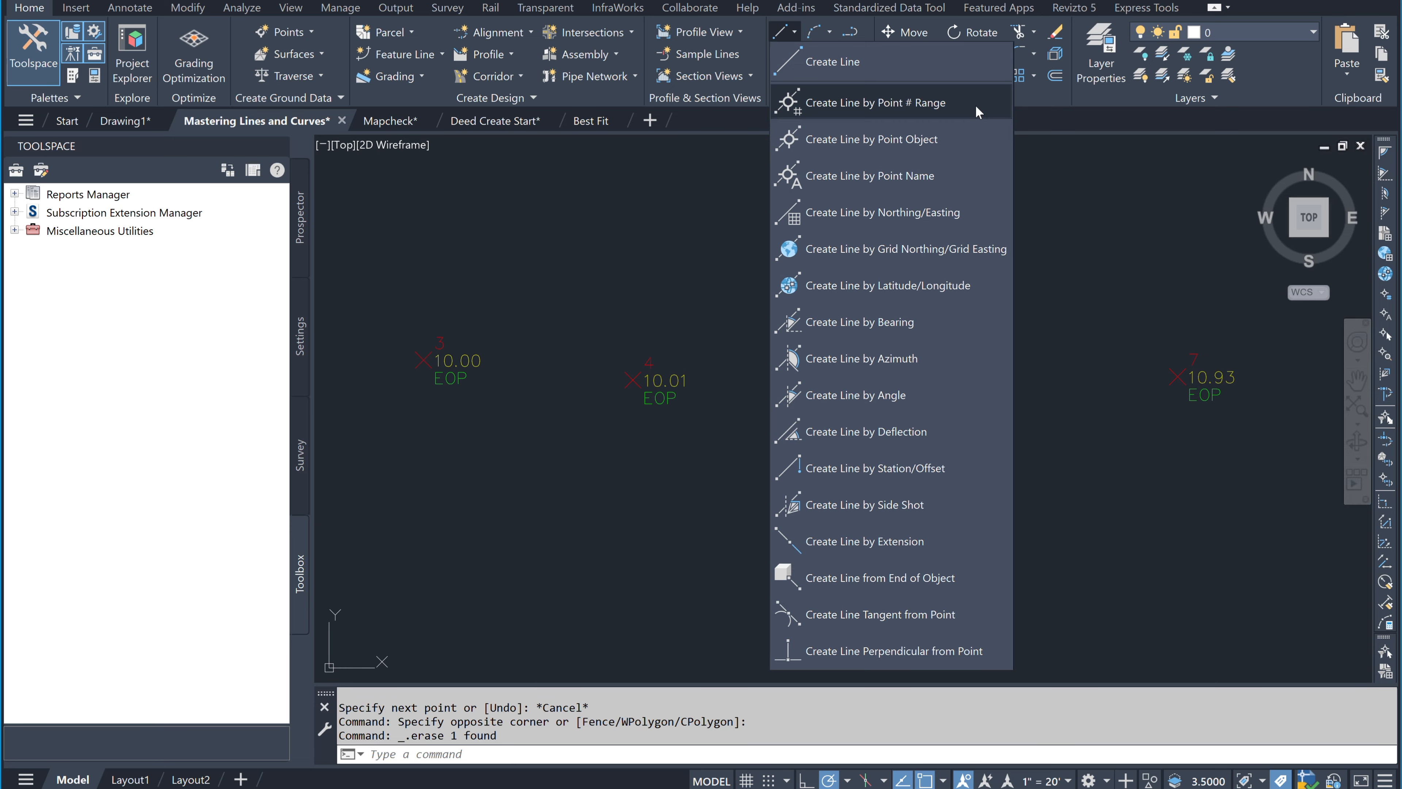
# Step: Enter the point range 3-7 to draw connected lines, then end the command
pyautogui.click(975, 105)
pyautogui.write('3-')
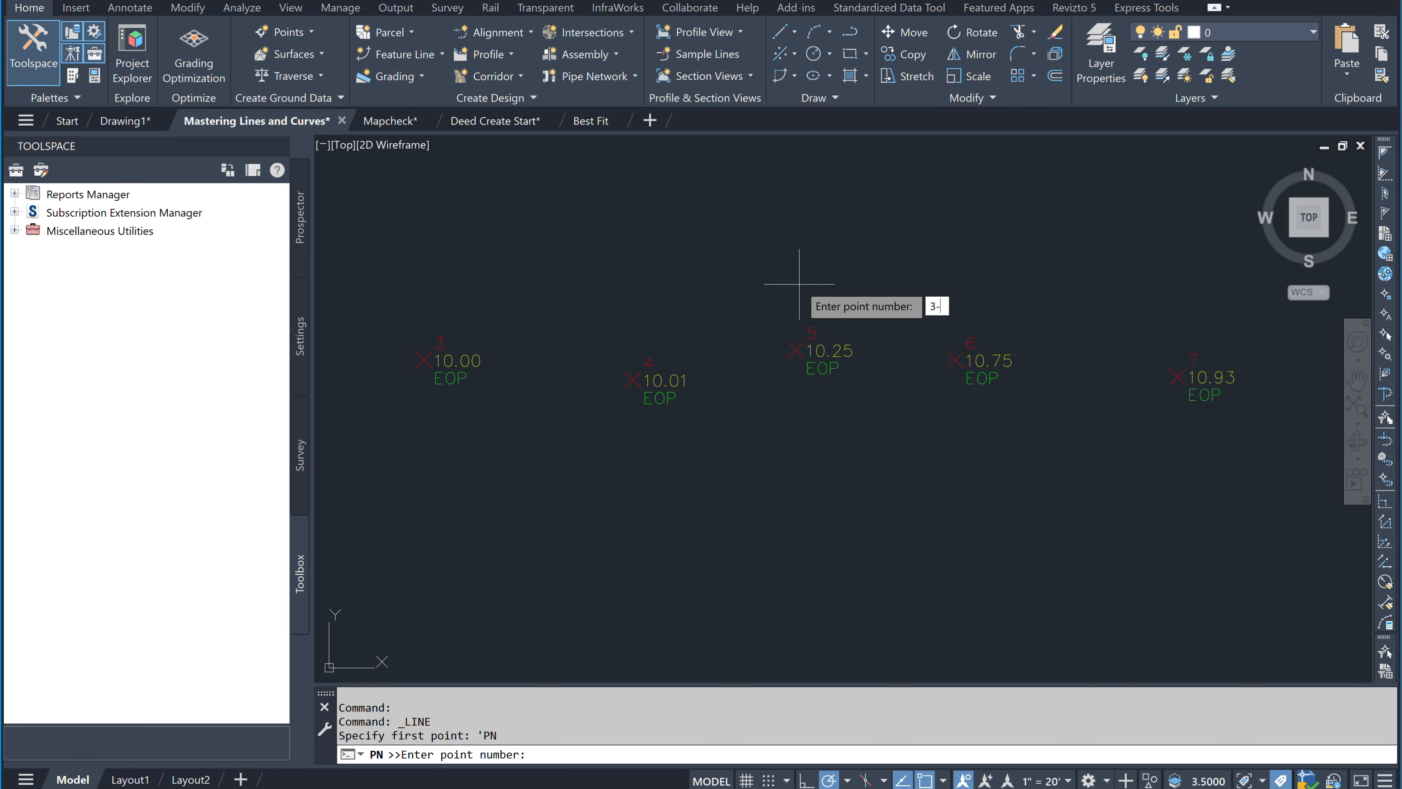
pyautogui.write('7')
pyautogui.press('Return')
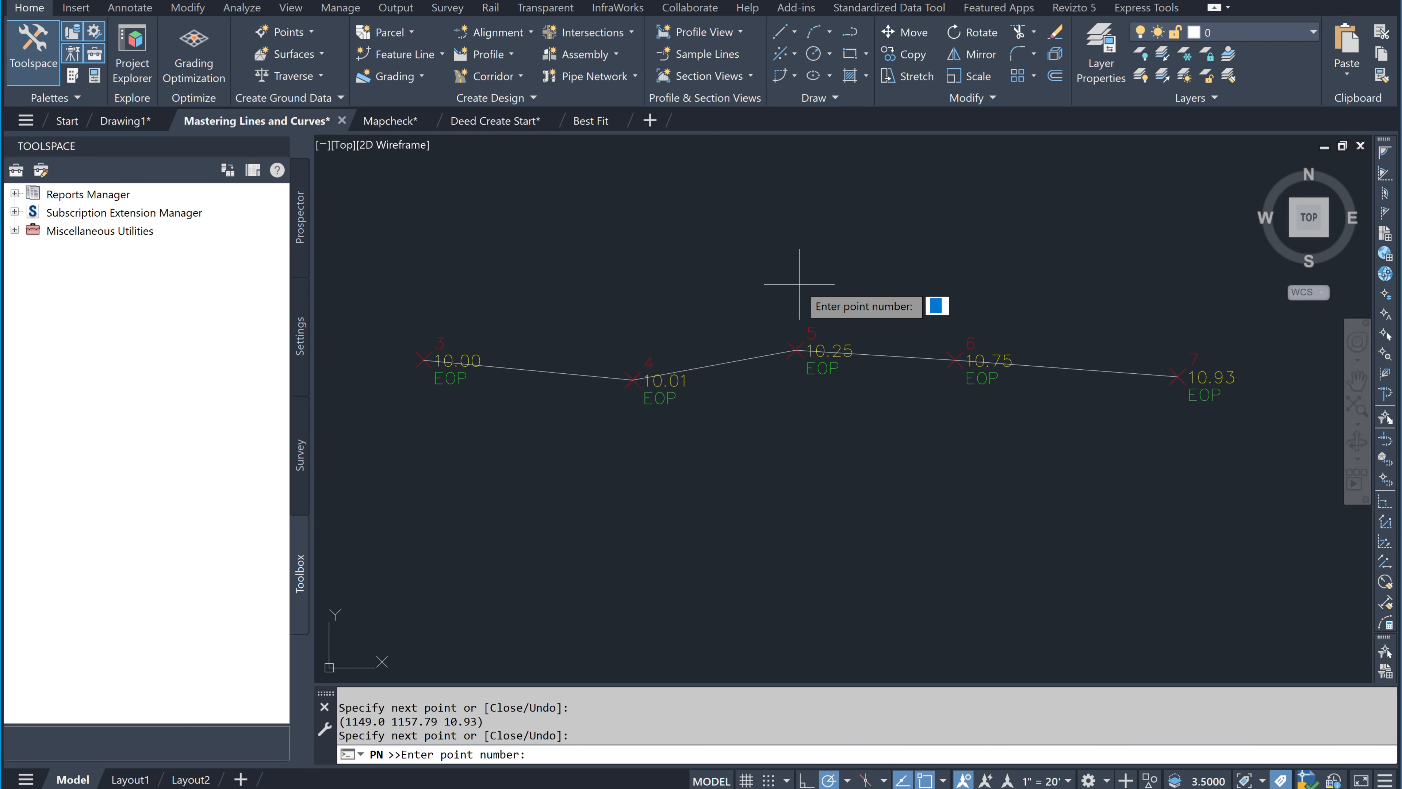
pyautogui.press('Return')
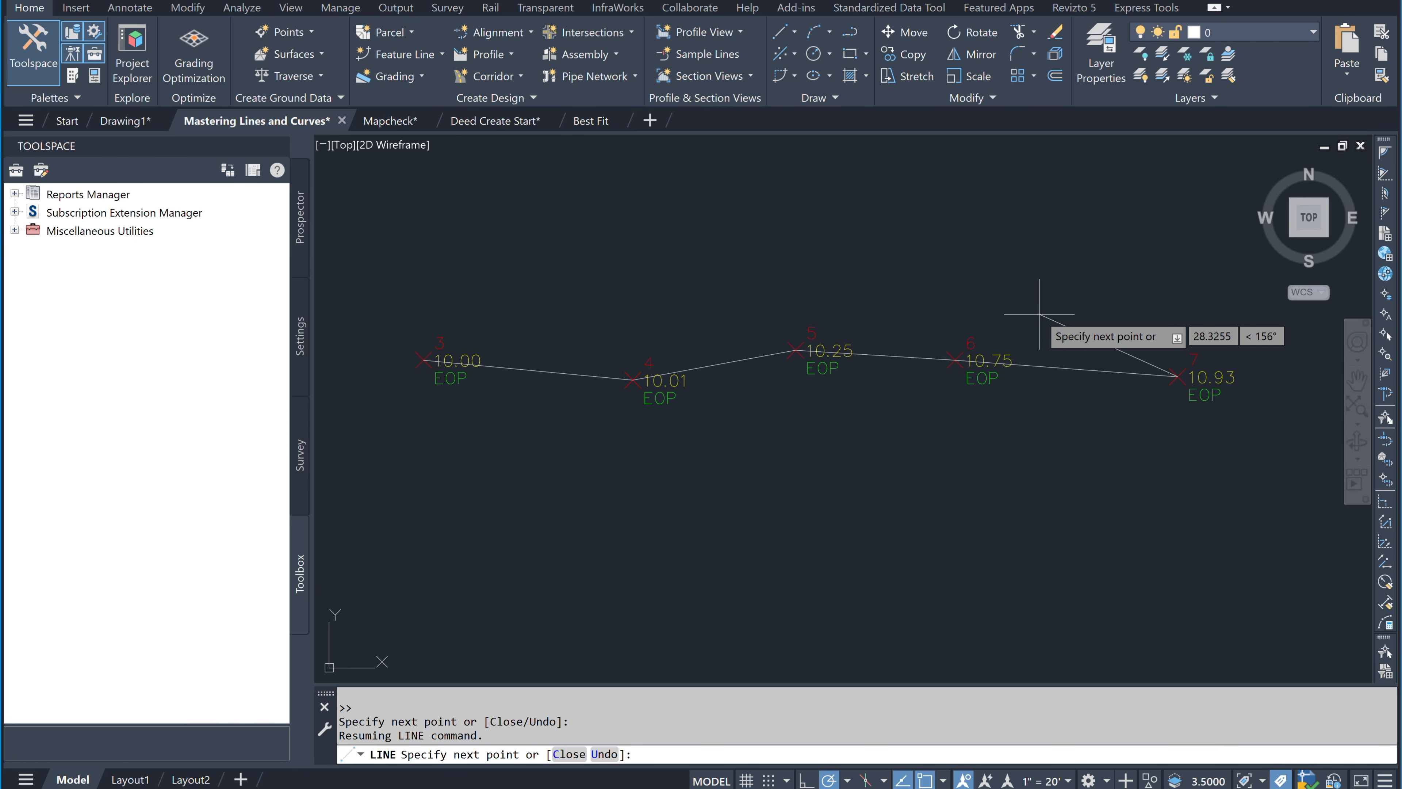
pyautogui.press('Escape')
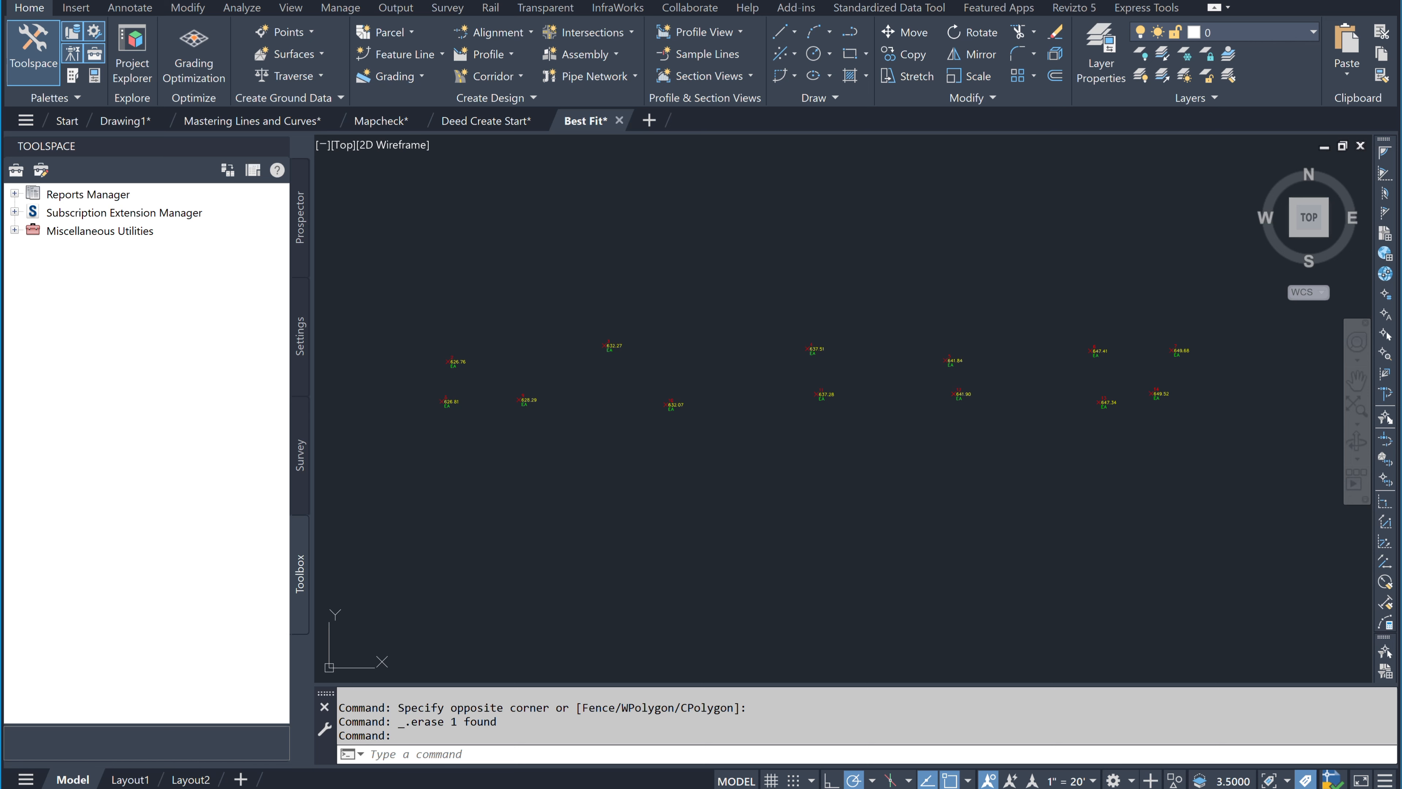
# Step: Draw lines through the point-number range 2-14 in the Best Fit drawing
pyautogui.click(794, 31)
pyautogui.click(845, 100)
pyautogui.scroll(5, 483, 400)
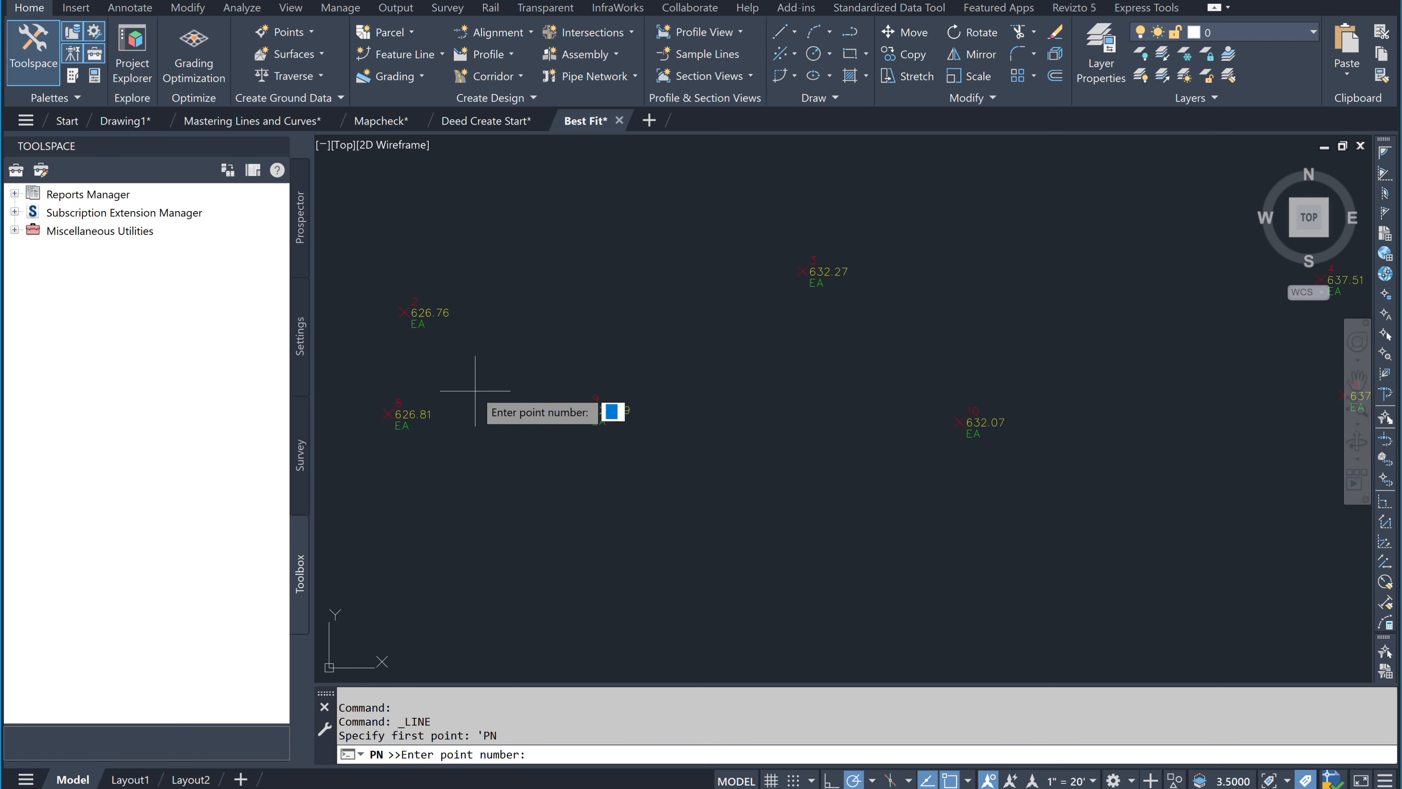
pyautogui.moveTo(892, 458); pyautogui.dragTo(497, 438, button='middle')
pyautogui.moveTo(1330, 438); pyautogui.dragTo(762, 465, button='middle')
pyautogui.scroll(-4, 1106, 444)
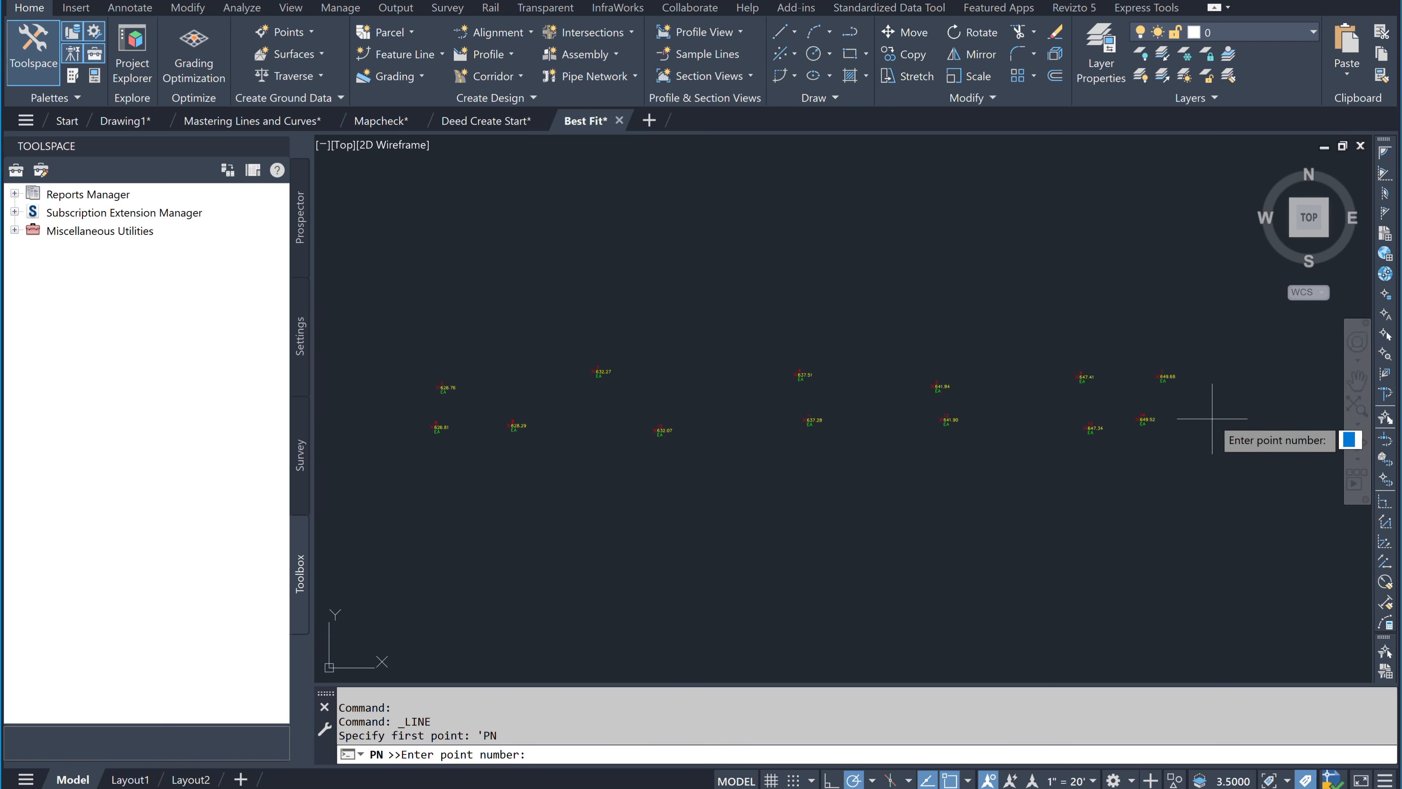
pyautogui.scroll(7, 1186, 418)
pyautogui.scroll(-8, 1074, 437)
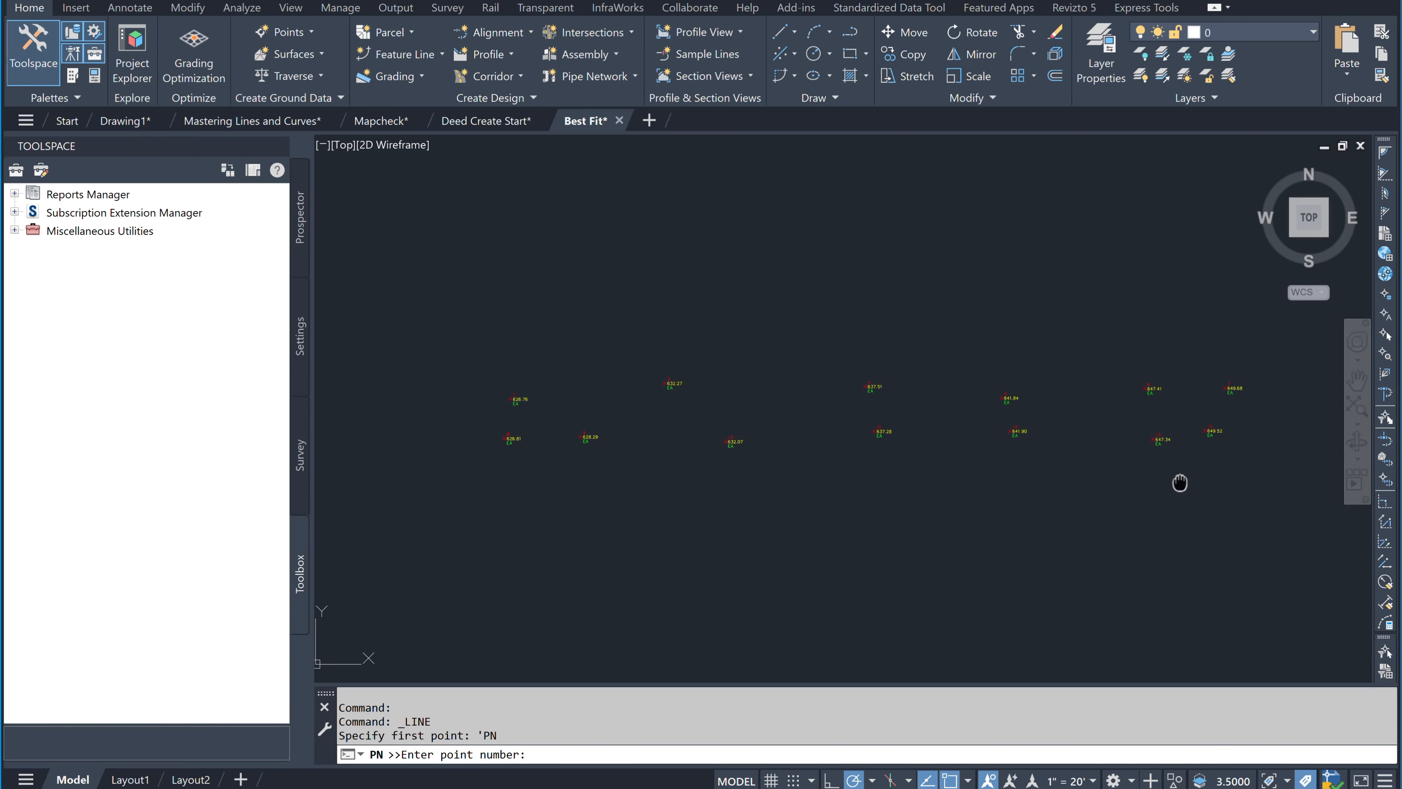
pyautogui.write('2-')
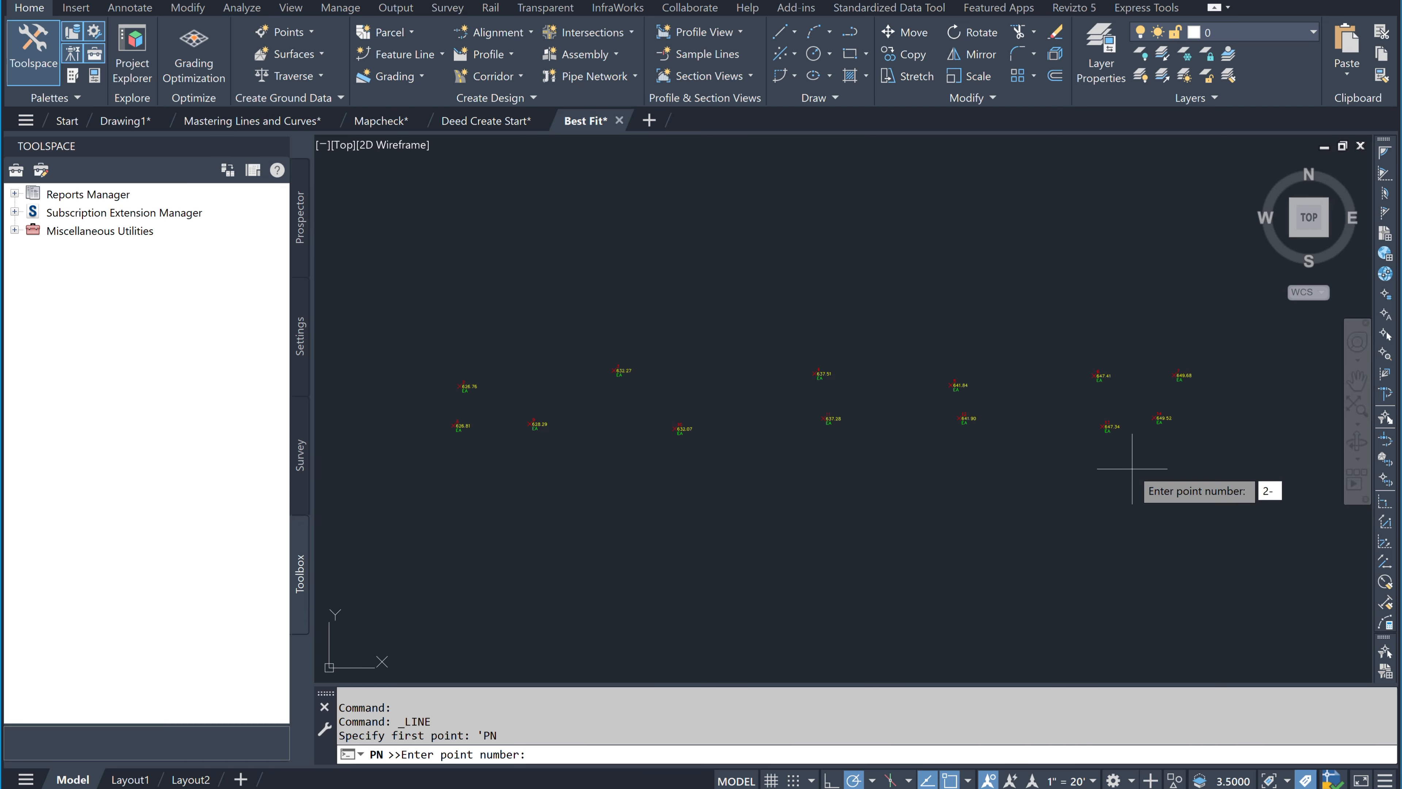
pyautogui.write('14')
pyautogui.press('Return')
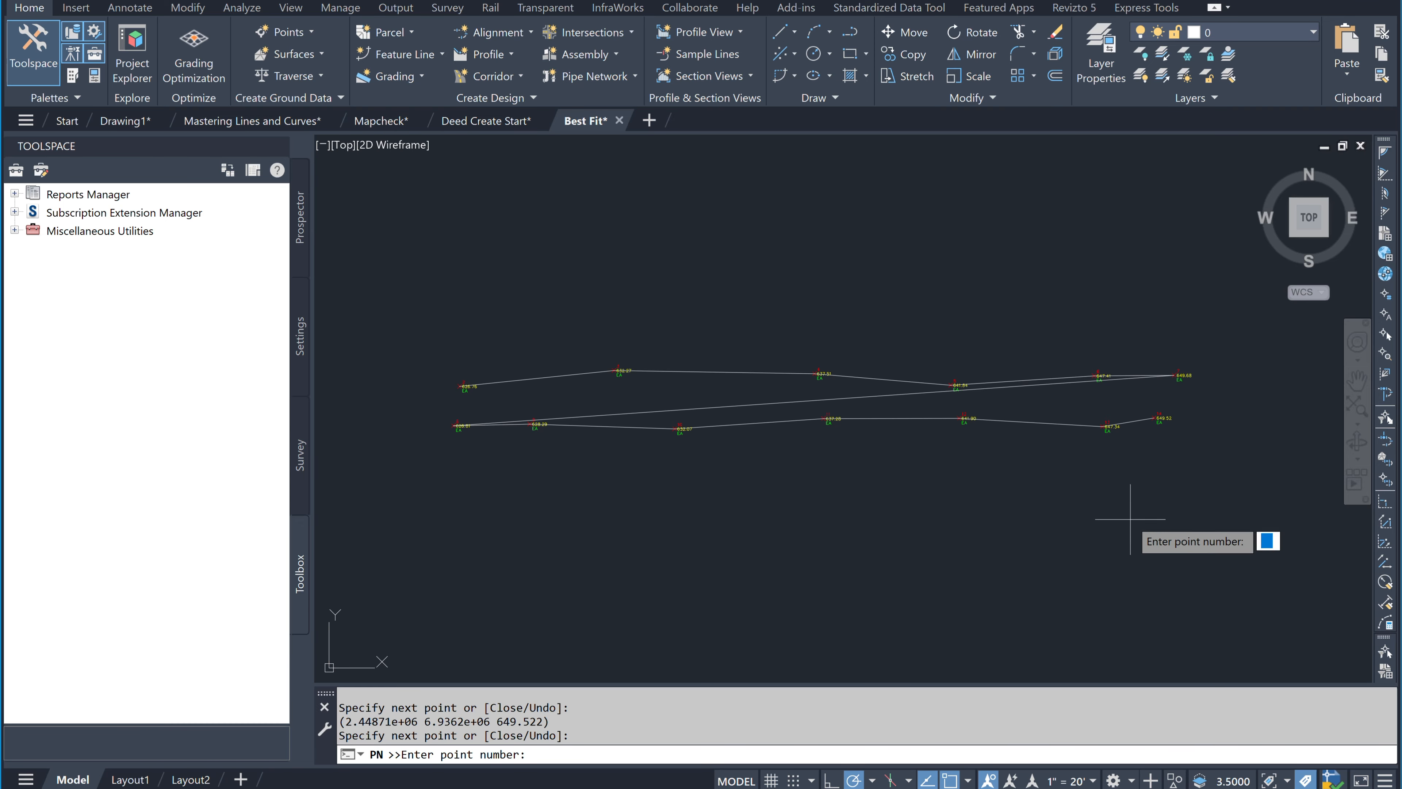
pyautogui.press('Return')
pyautogui.press('Escape')
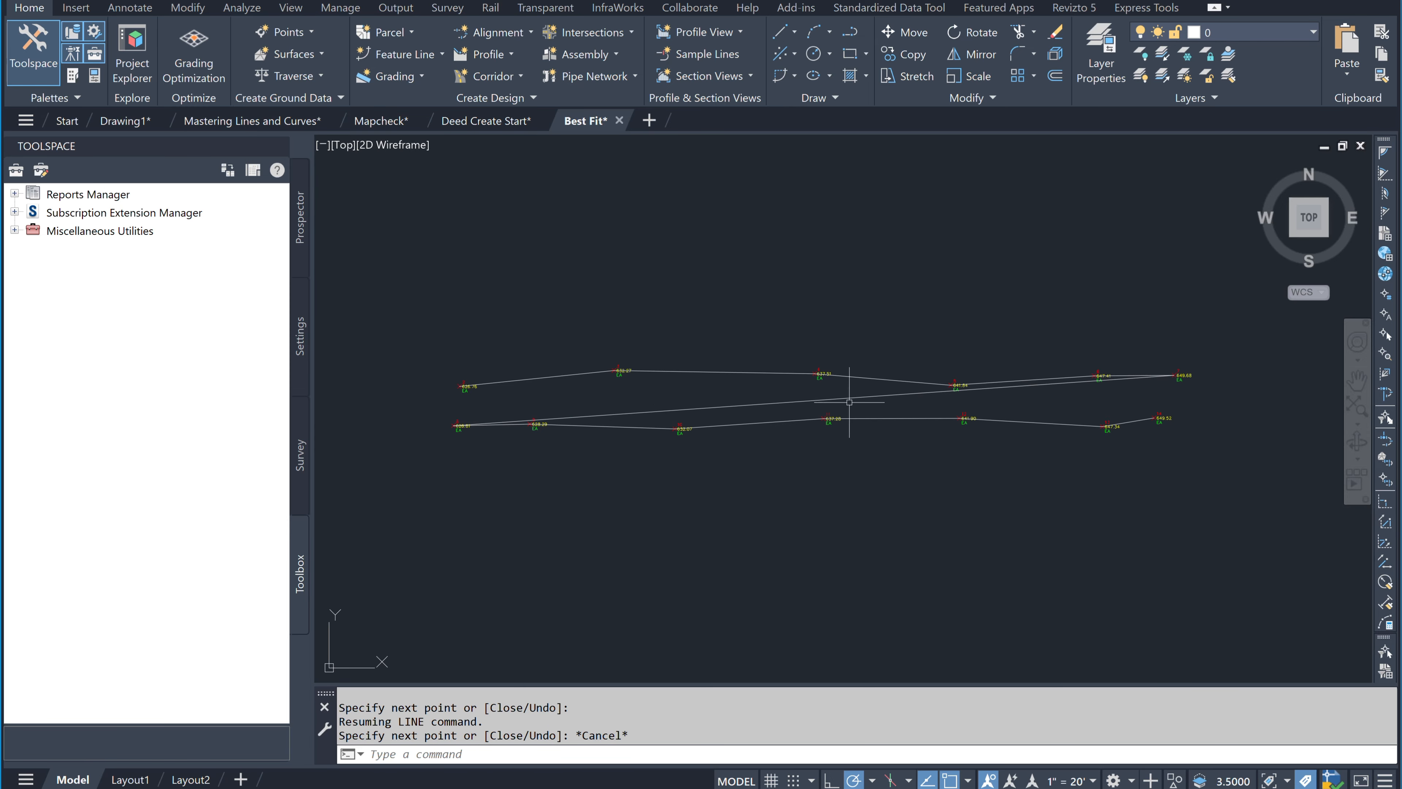
# Step: Undo the 2-14 lines and instead draw lines through points 2-7
pyautogui.hotkey('ctrl', 'z')
pyautogui.click(794, 32)
pyautogui.click(861, 104)
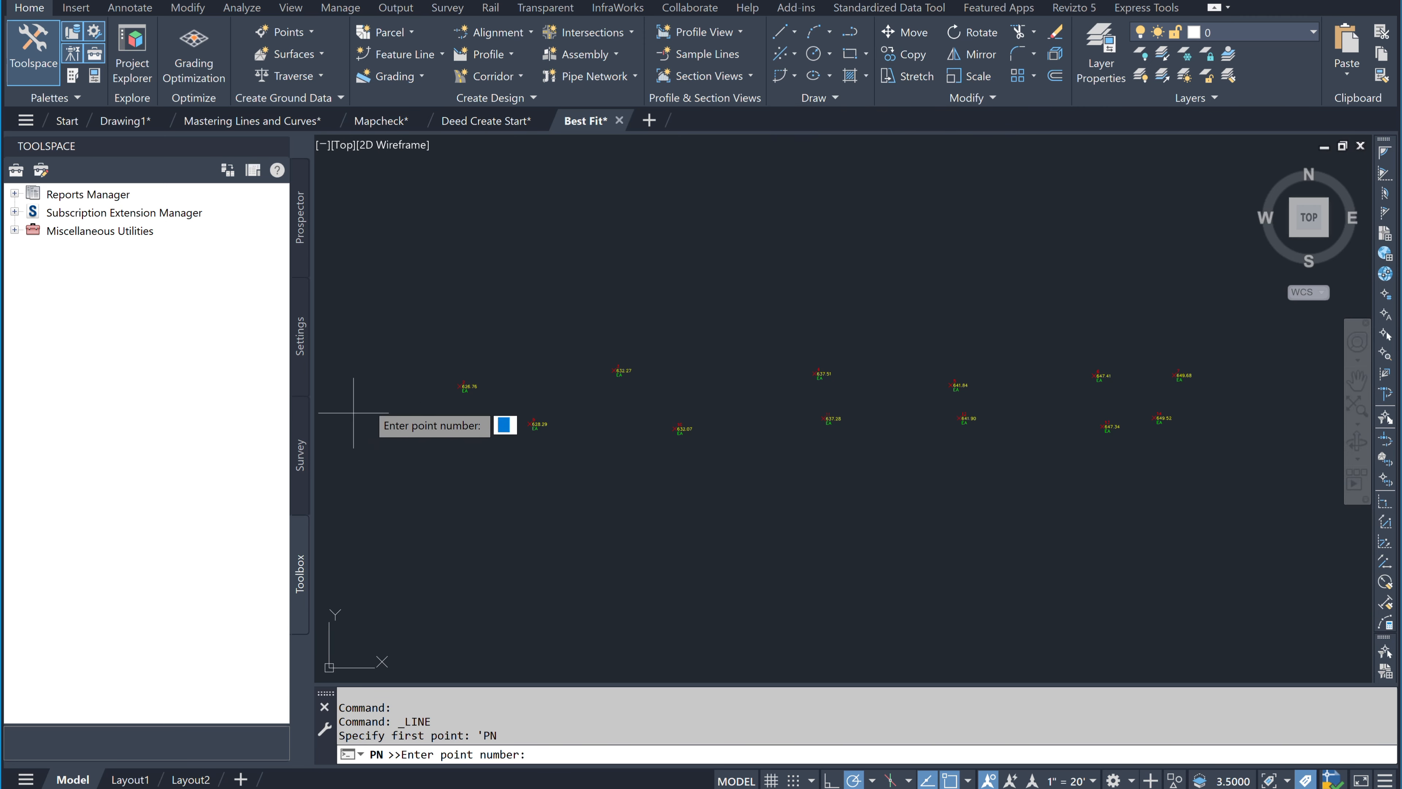
pyautogui.scroll(5, 390, 391)
pyautogui.write('2-')
pyautogui.scroll(-10, 762, 419)
pyautogui.moveTo(941, 461); pyautogui.dragTo(552, 483, button='middle')
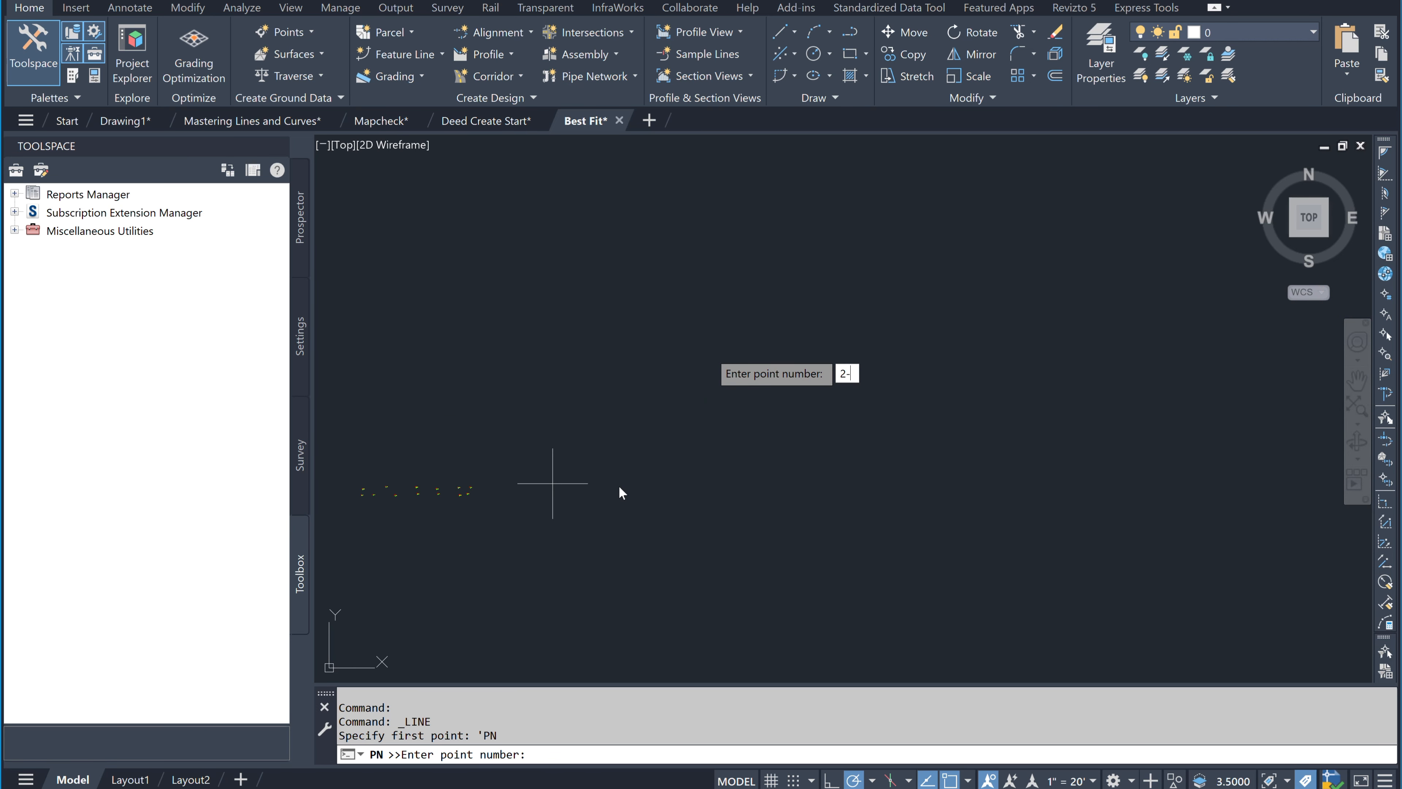
pyautogui.scroll(5, 553, 483)
pyautogui.write('7')
pyautogui.press('Return')
pyautogui.scroll(-3, 730, 481)
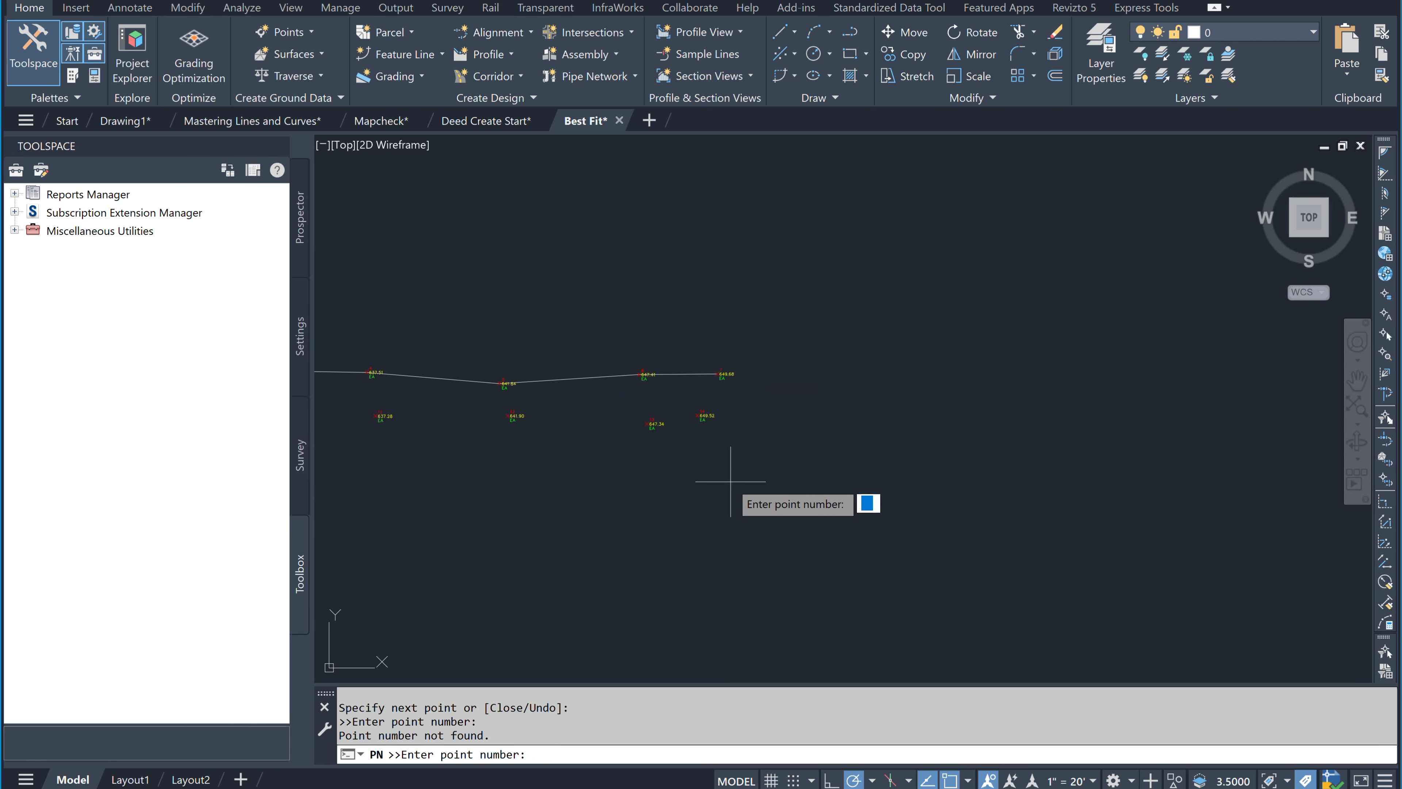
pyautogui.press('Return')
pyautogui.moveTo(730, 481); pyautogui.dragTo(996, 408, button='middle')
pyautogui.press('Escape')
pyautogui.press('Escape')
pyautogui.moveTo(773, 385); pyautogui.dragTo(944, 356, button='middle')
# Step: Draw a separate line through the point range 8-14
pyautogui.click(794, 32)
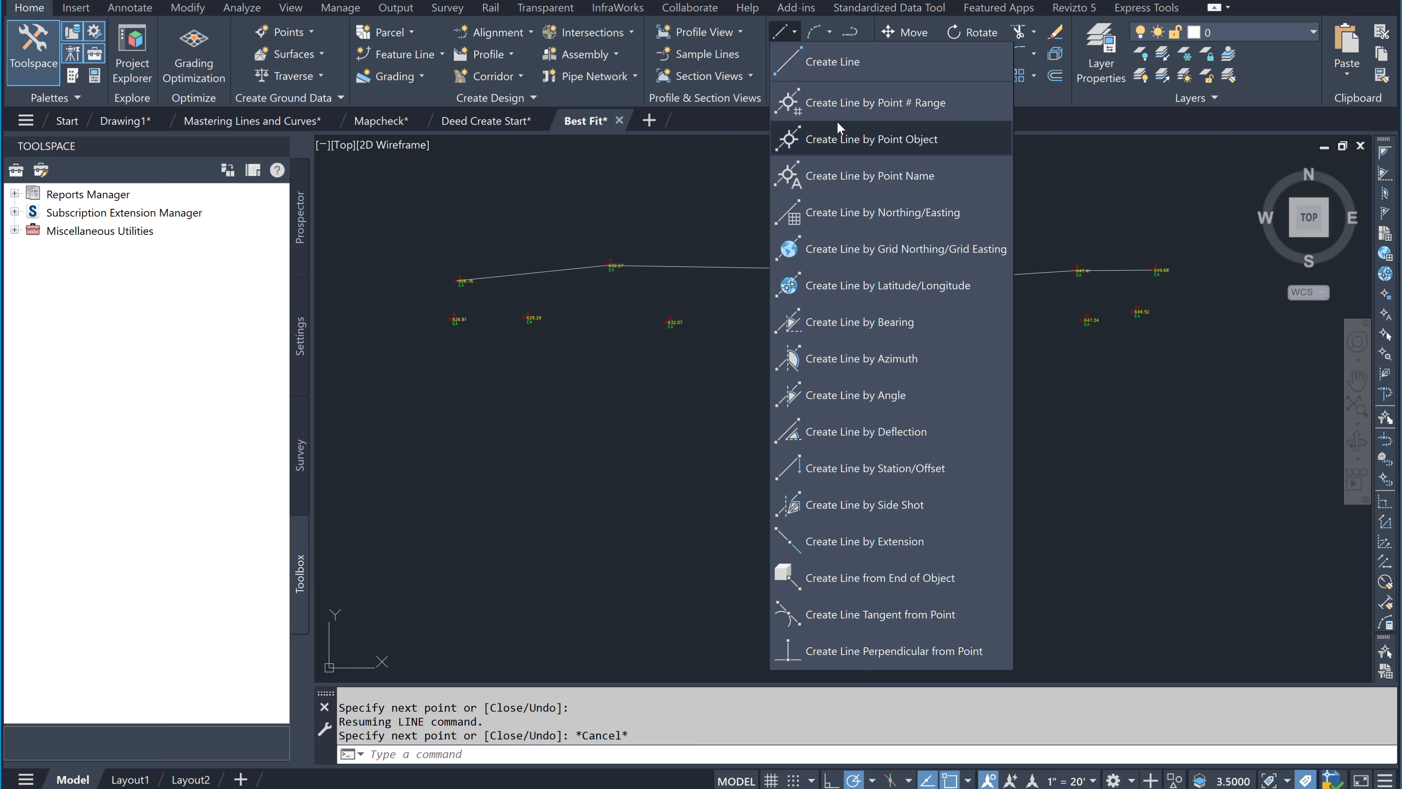
pyautogui.click(837, 104)
pyautogui.scroll(5, 478, 316)
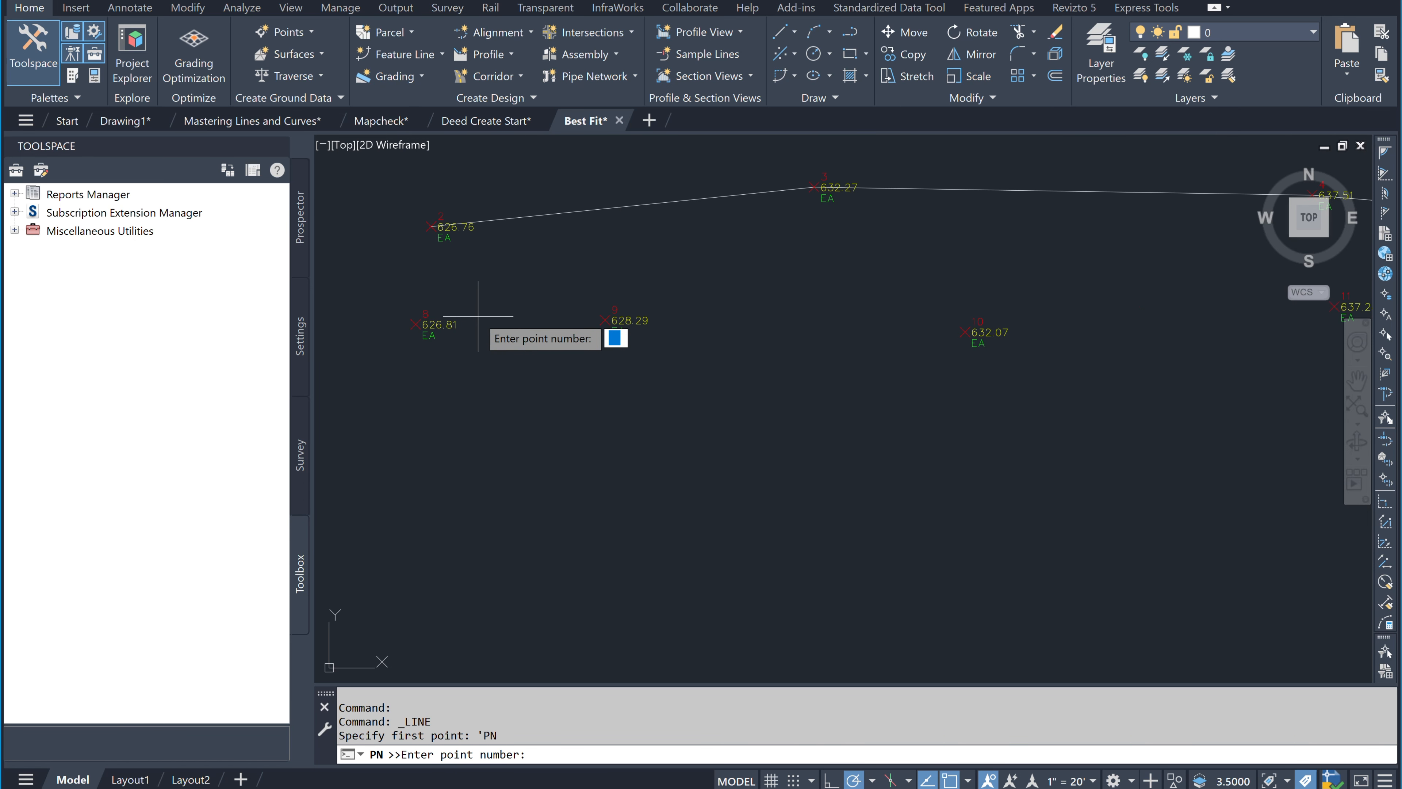
pyautogui.write('8-')
pyautogui.scroll(-5, 486, 315)
pyautogui.scroll(6, 889, 322)
pyautogui.write('14')
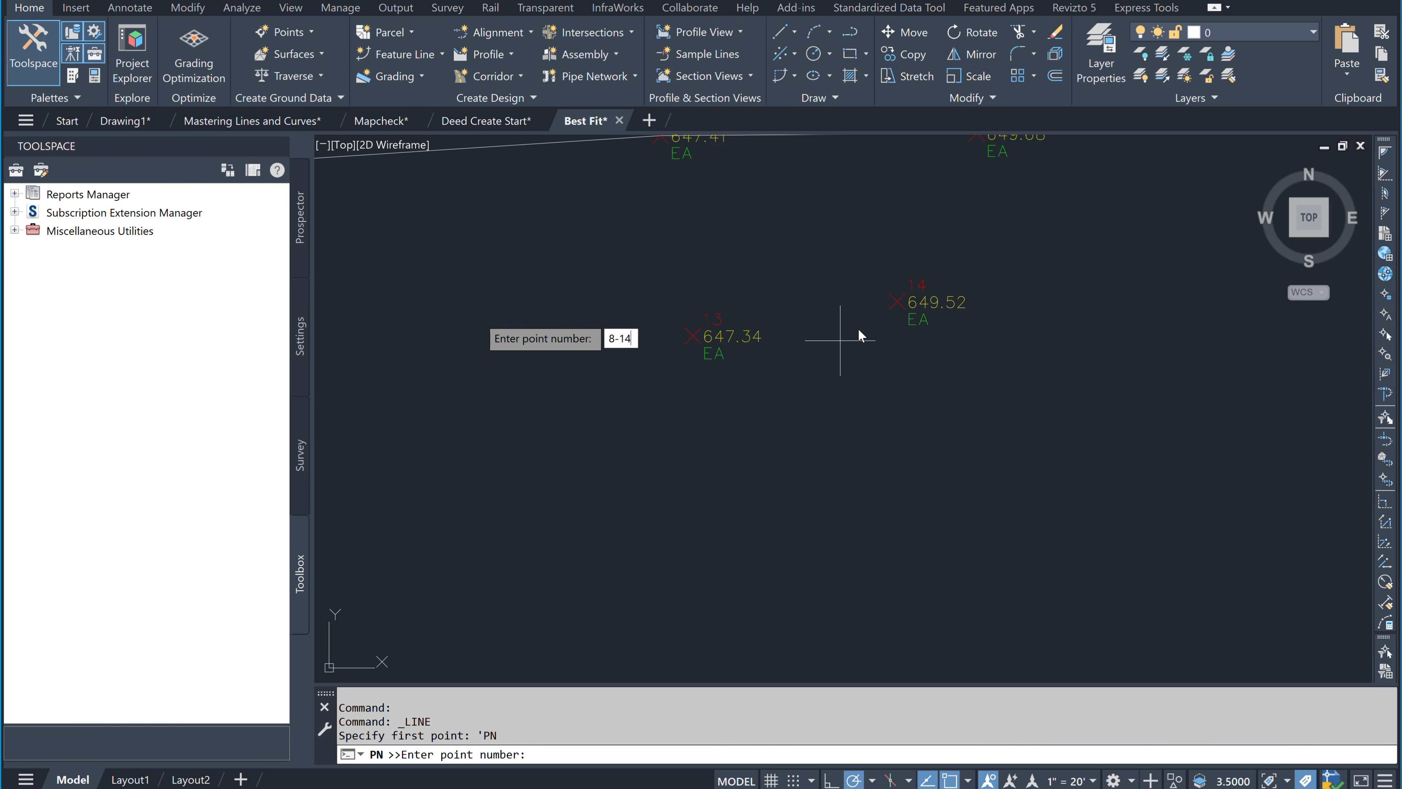
pyautogui.press('Return')
pyautogui.scroll(-4, 573, 486)
pyautogui.moveTo(572, 486); pyautogui.dragTo(867, 482, button='middle')
pyautogui.scroll(-4, 867, 483)
pyautogui.moveTo(767, 506); pyautogui.dragTo(756, 479, button='middle')
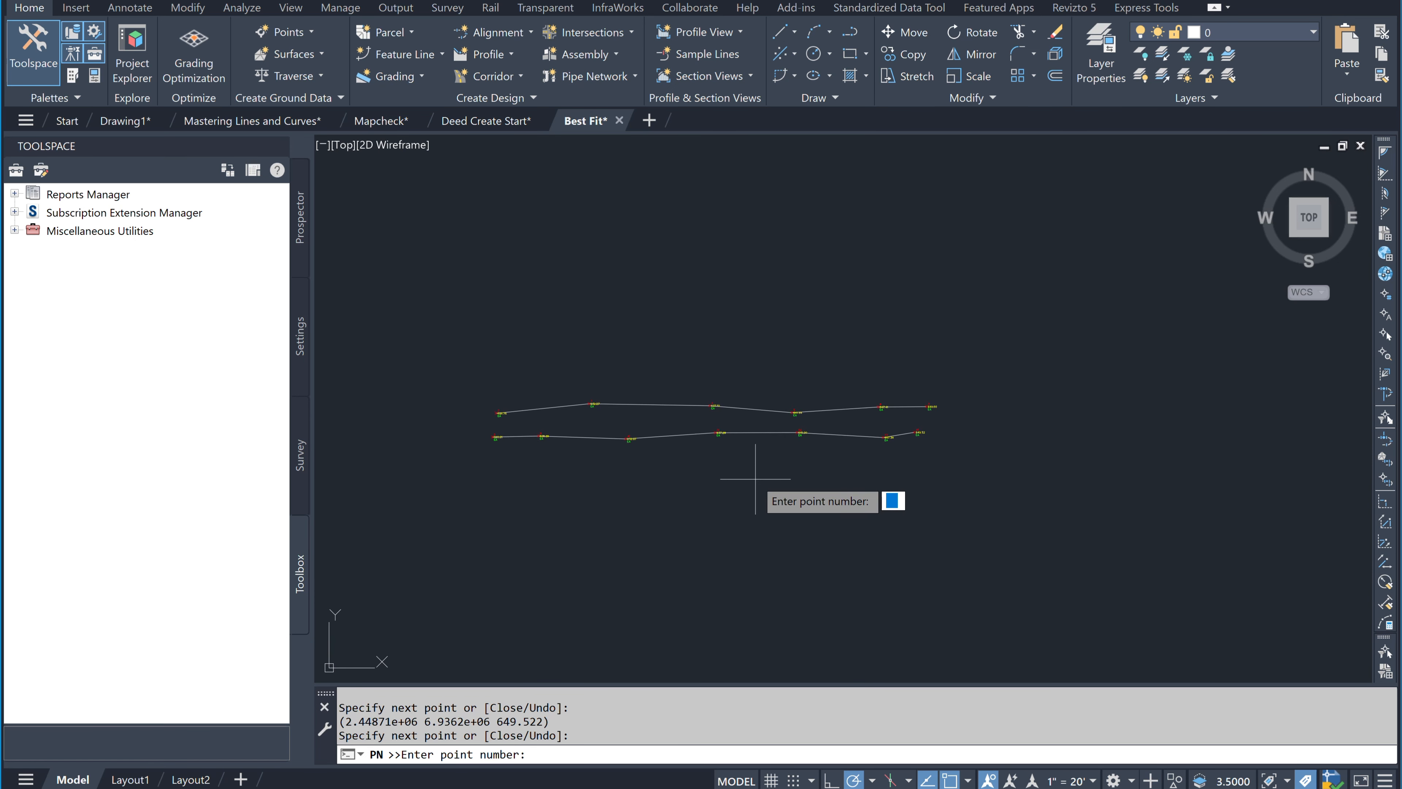
pyautogui.press('Return')
pyautogui.press('Escape')
# Step: Zoom in and out to inspect the two new point lines
pyautogui.scroll(3, 736, 482)
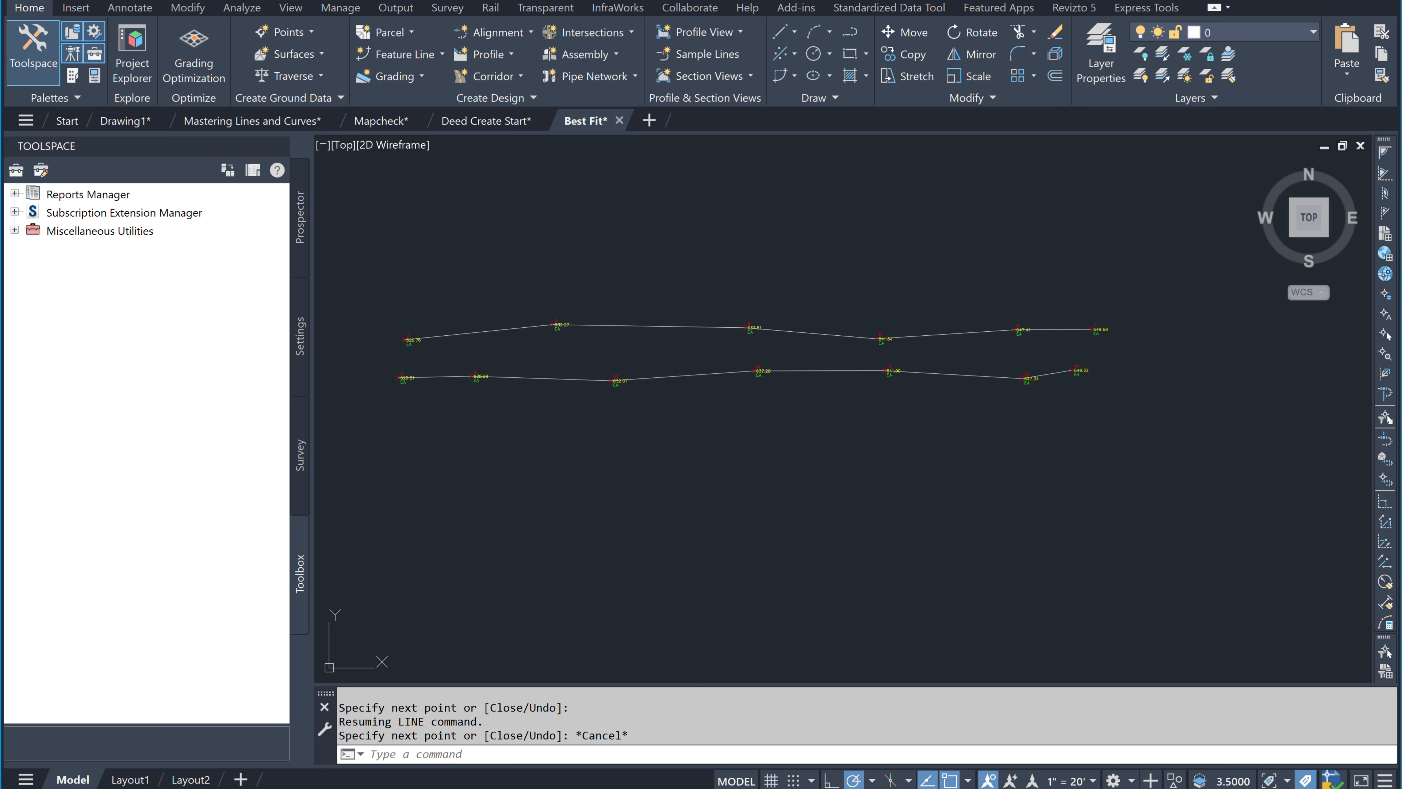
pyautogui.scroll(3, 407, 360)
pyautogui.scroll(-3, 408, 376)
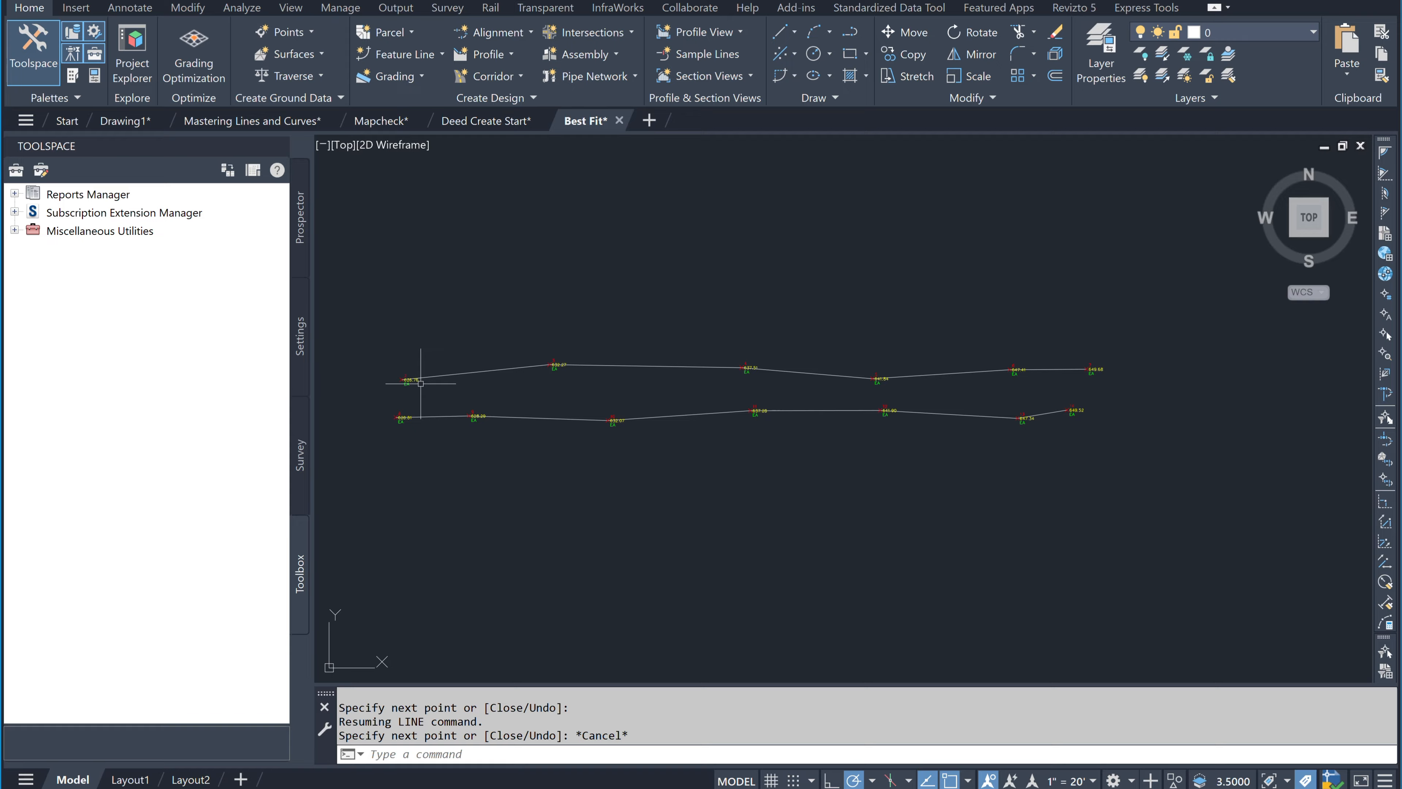
pyautogui.scroll(3, 1159, 374)
pyautogui.scroll(-2, 956, 434)
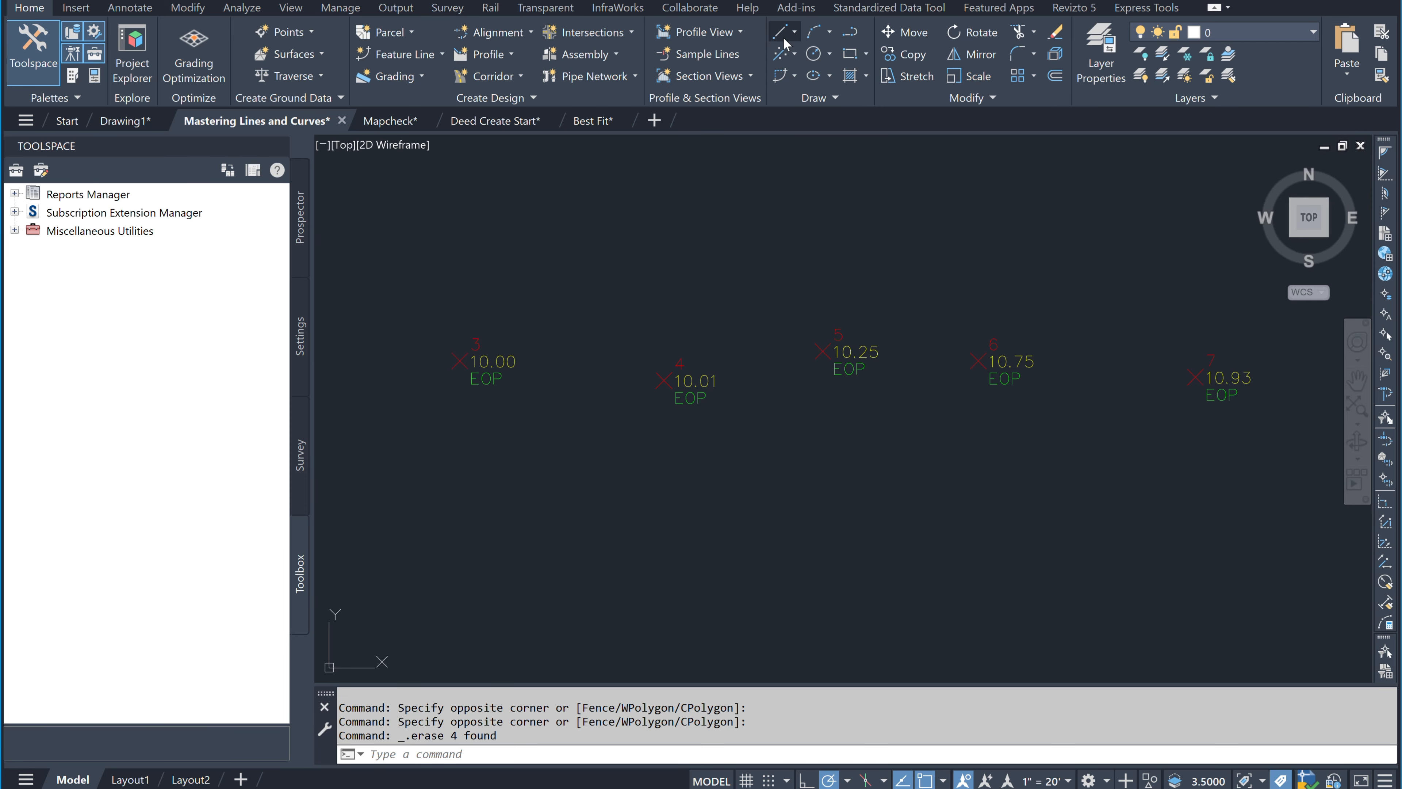
# Step: With Create Line by Point Object, pick points 3, 4, 5, 6 and 7 in order
pyautogui.click(784, 37)
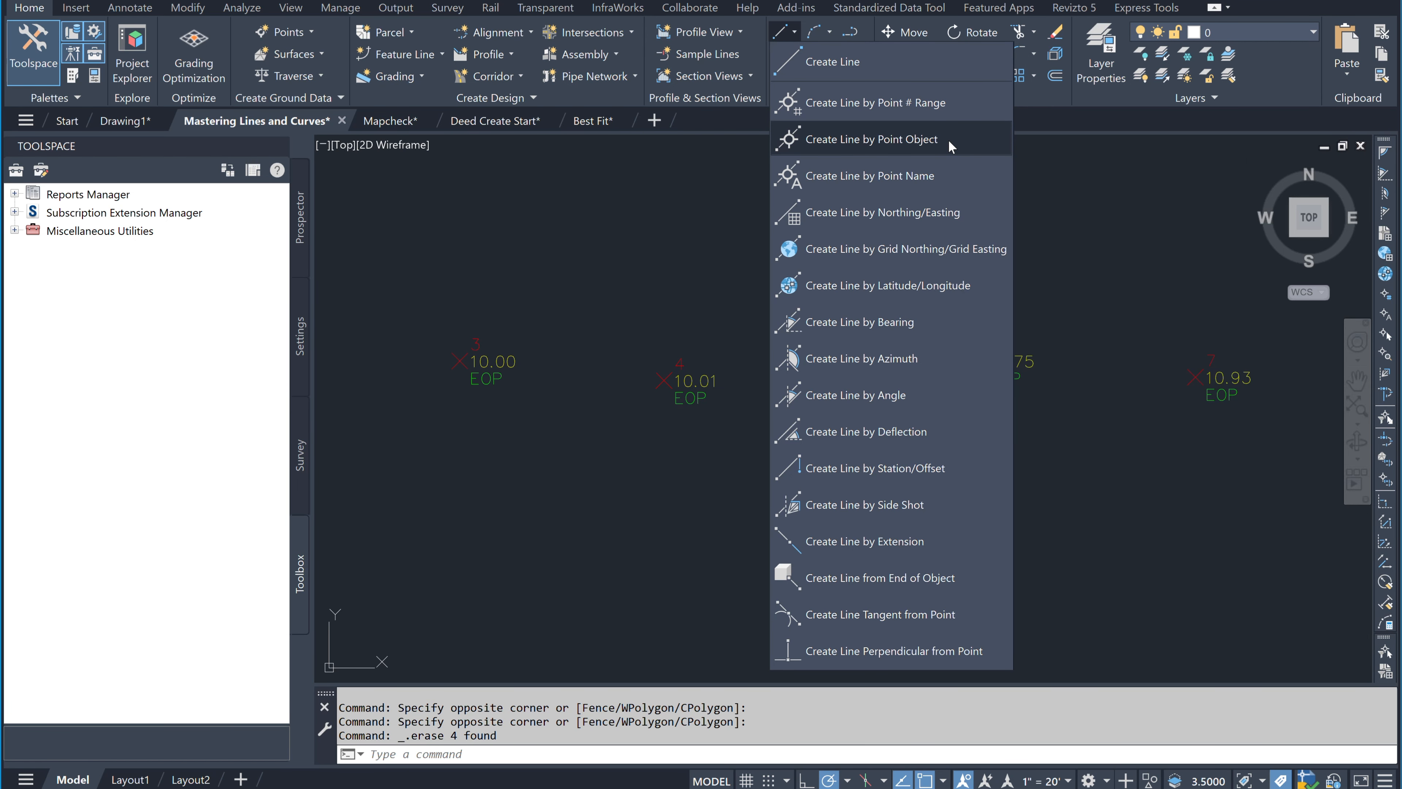
pyautogui.click(948, 139)
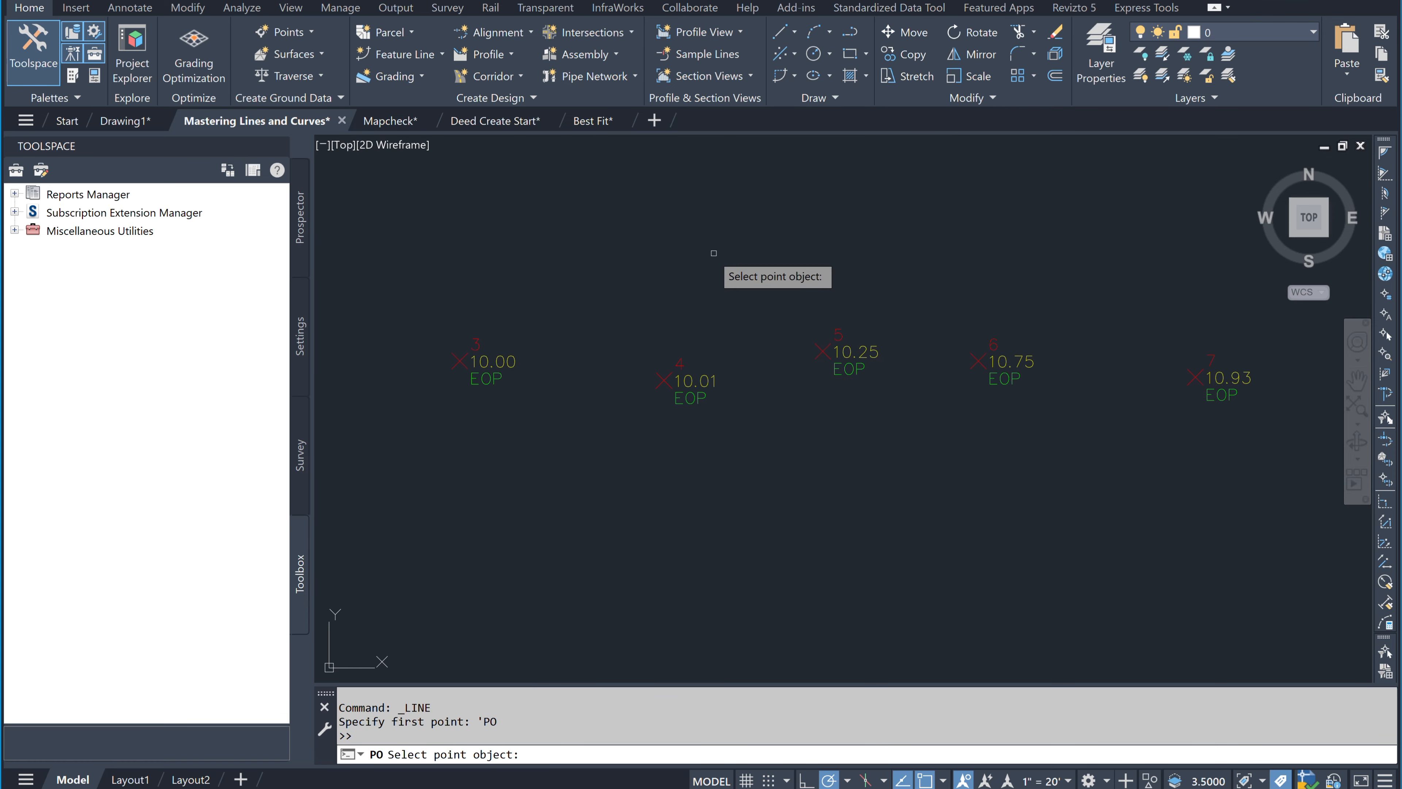
pyautogui.click(463, 359)
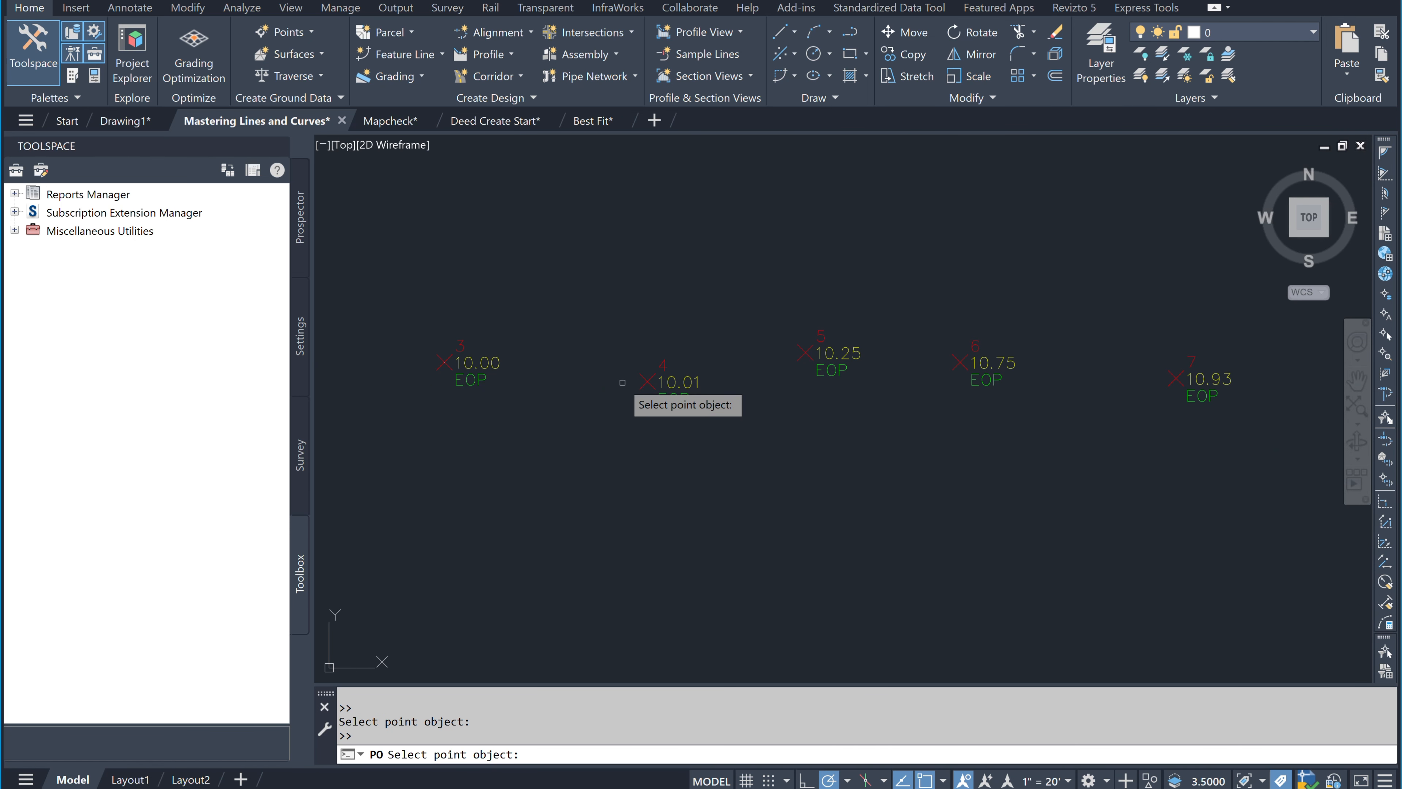
pyautogui.click(648, 381)
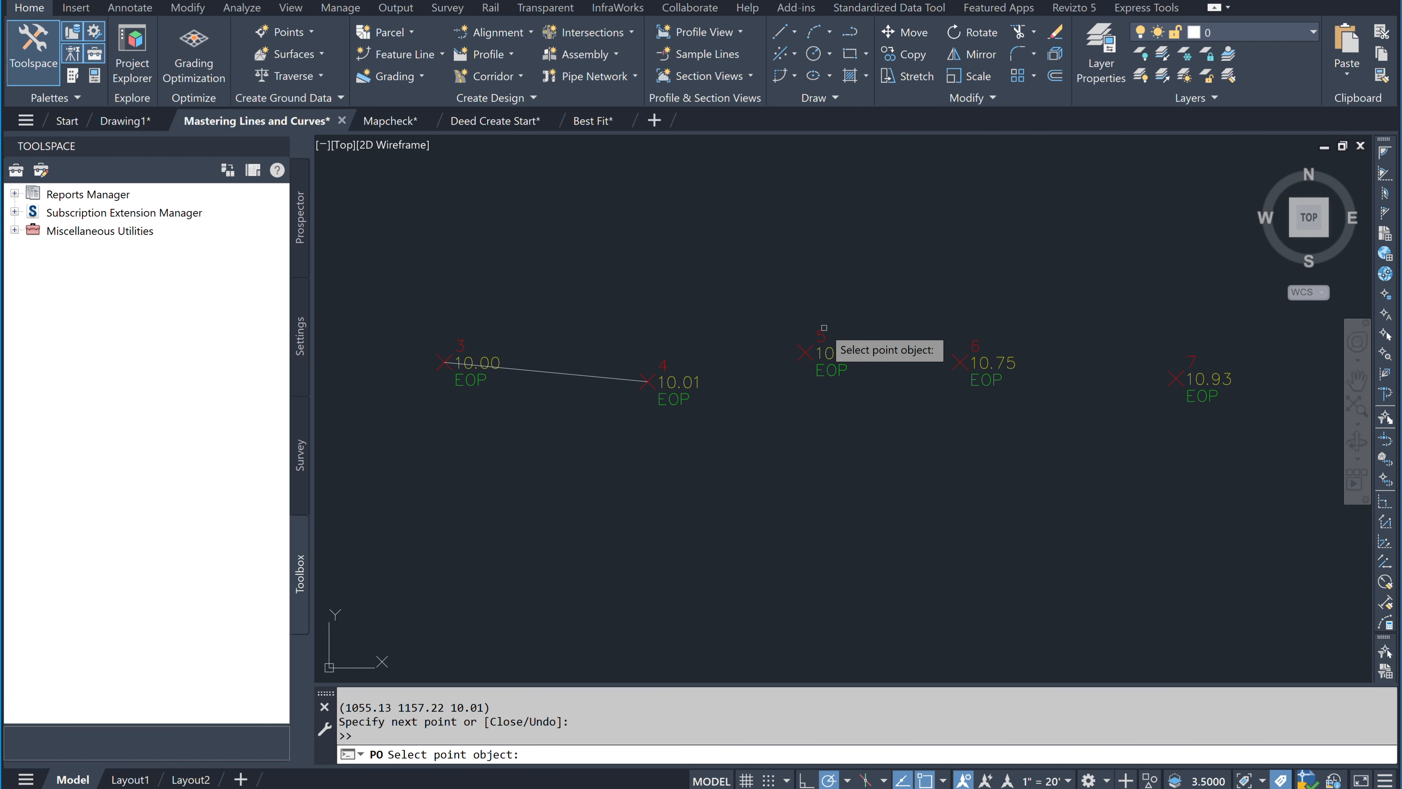
pyautogui.click(803, 352)
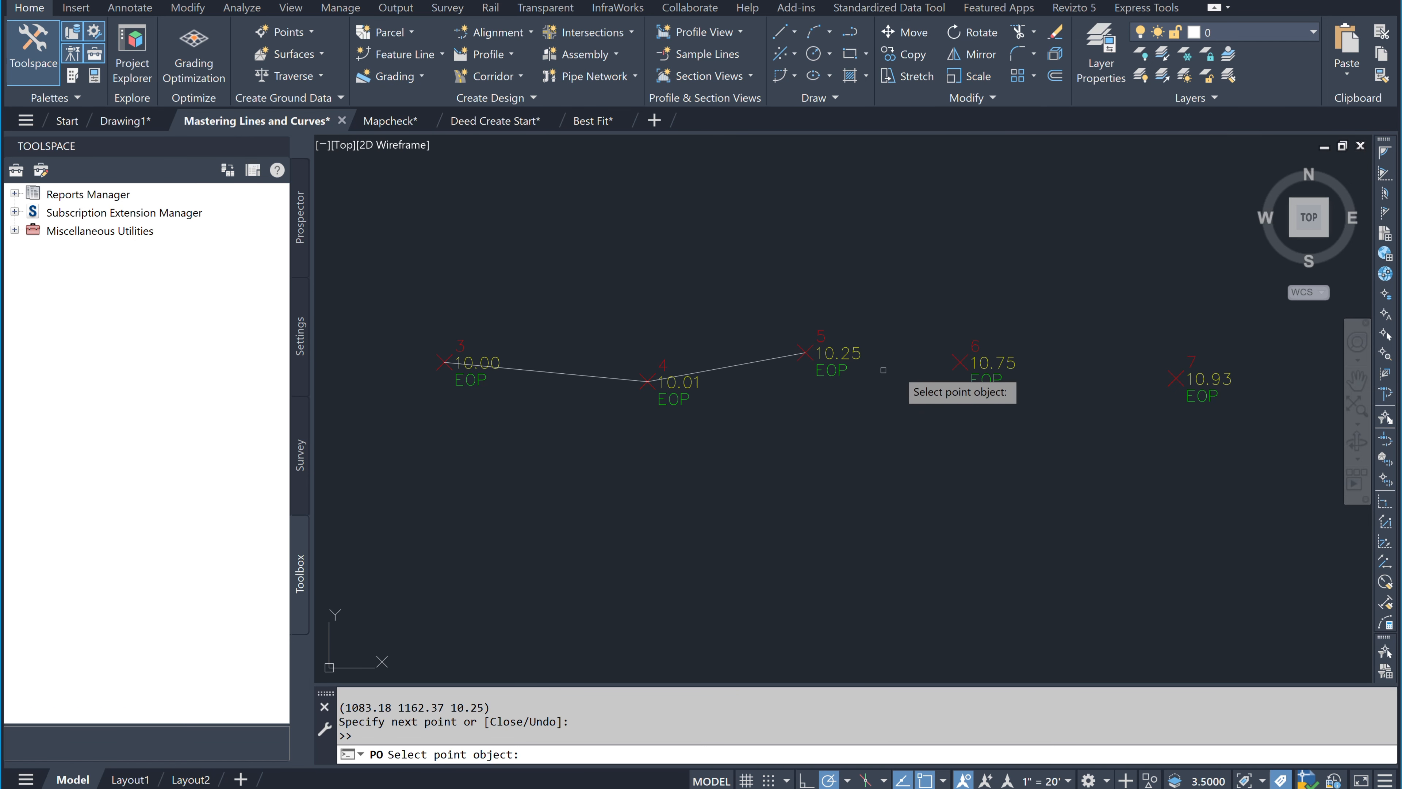
pyautogui.click(958, 362)
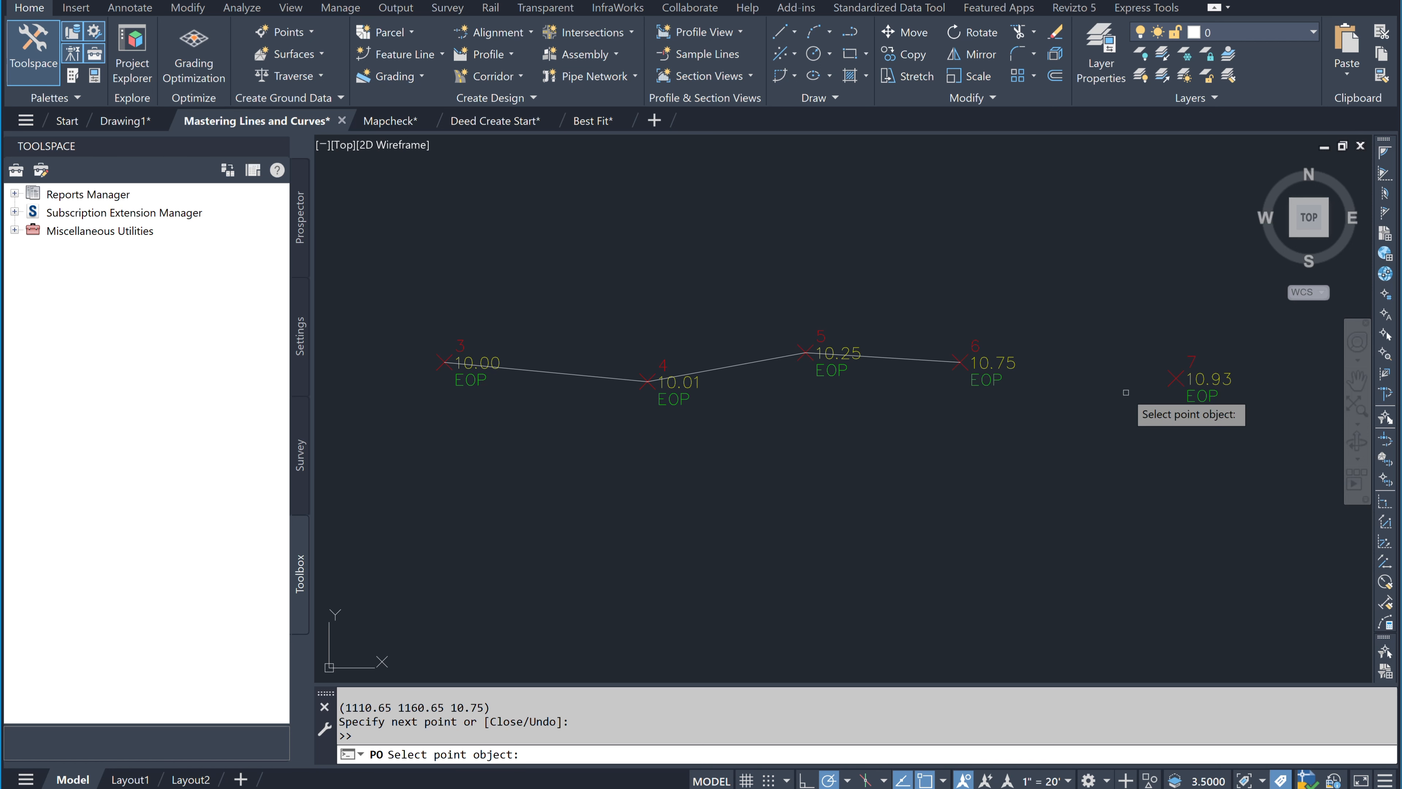
pyautogui.click(1178, 381)
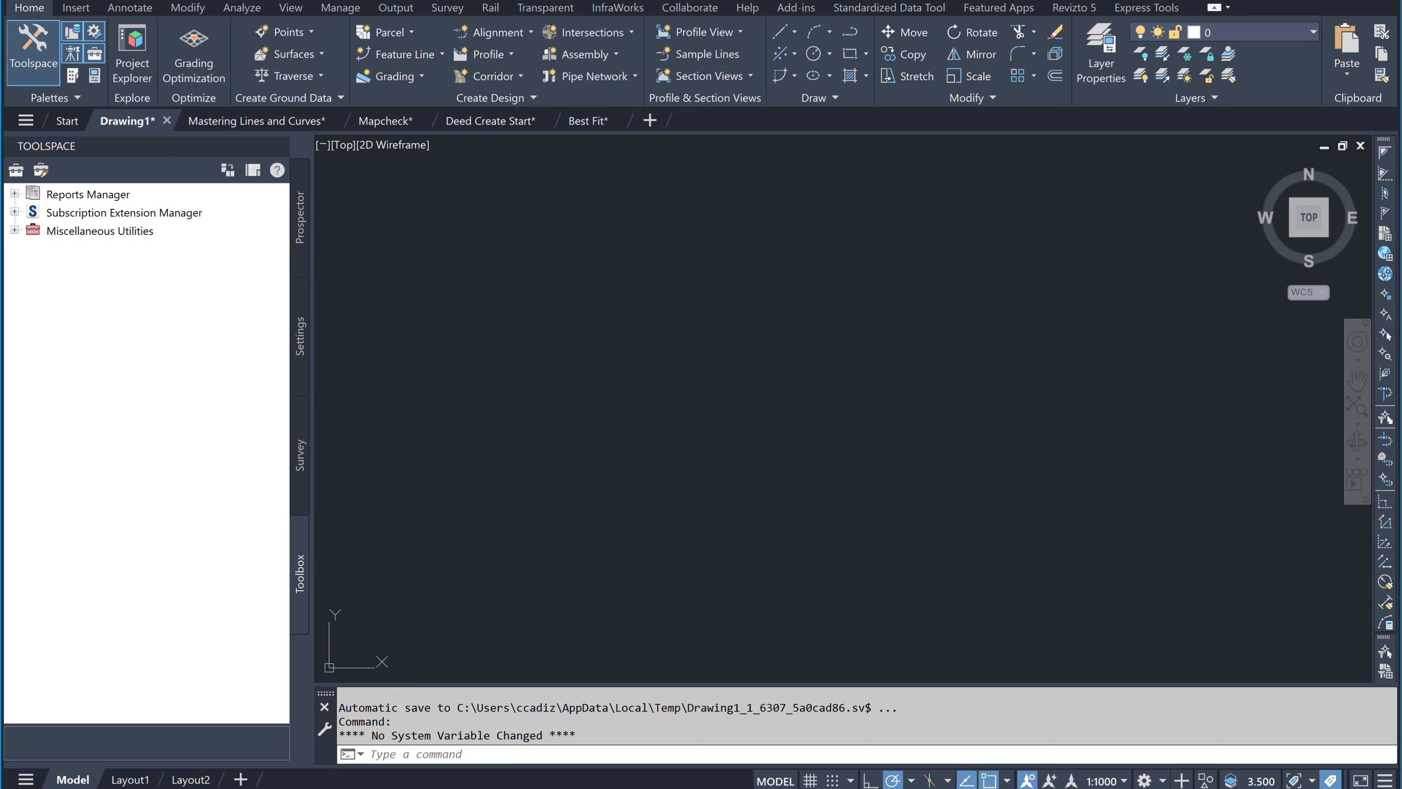
pyautogui.click(782, 44)
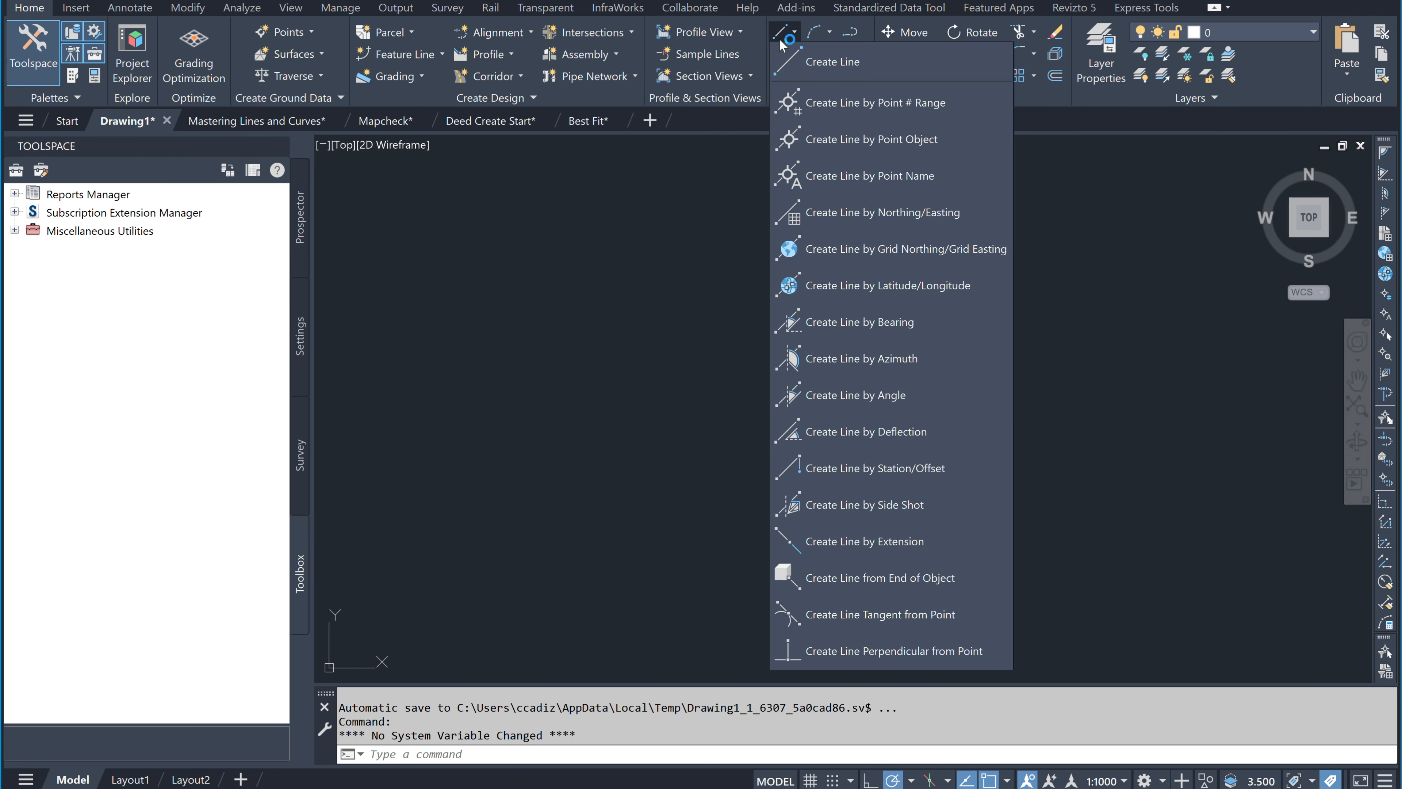
pyautogui.click(987, 227)
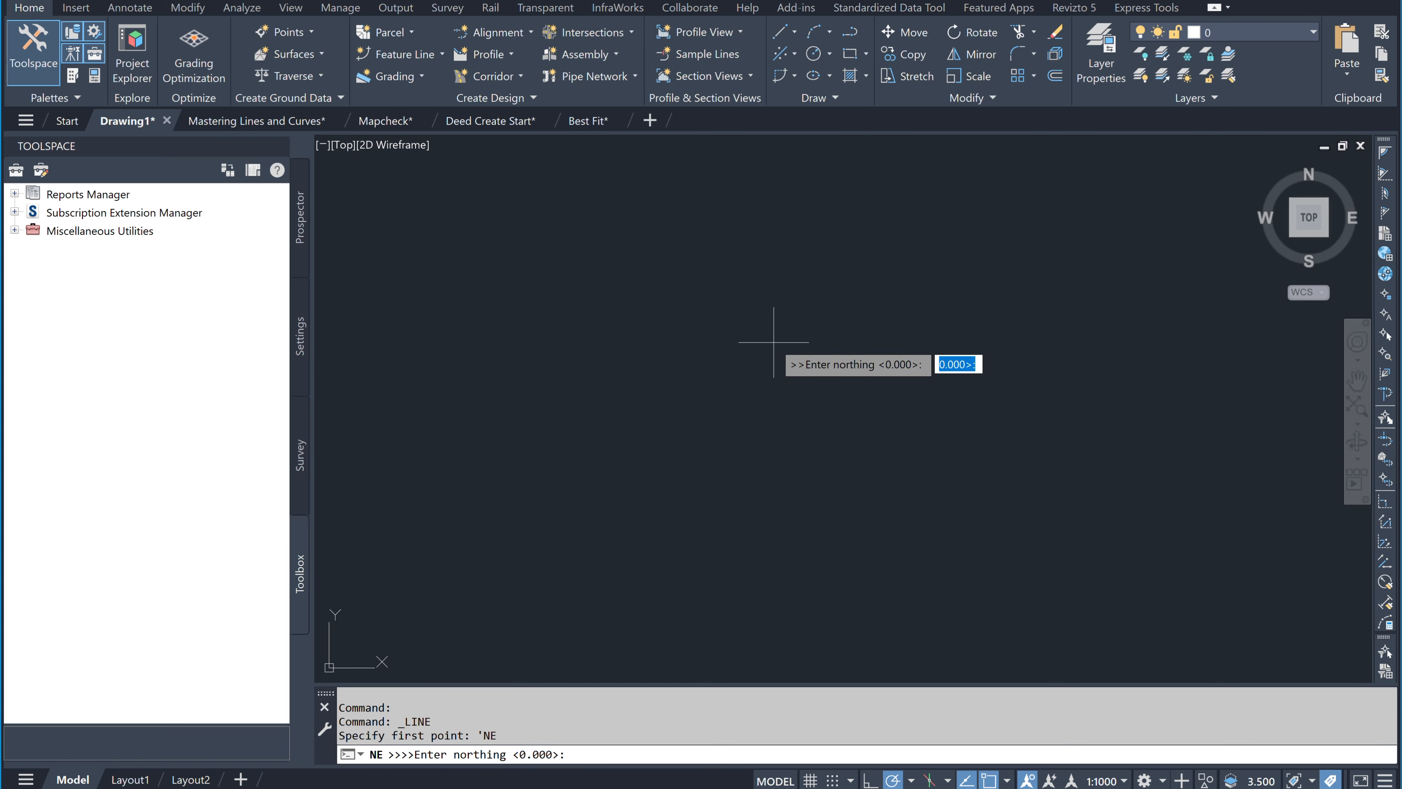
pyautogui.write('5000')
pyautogui.press('Return')
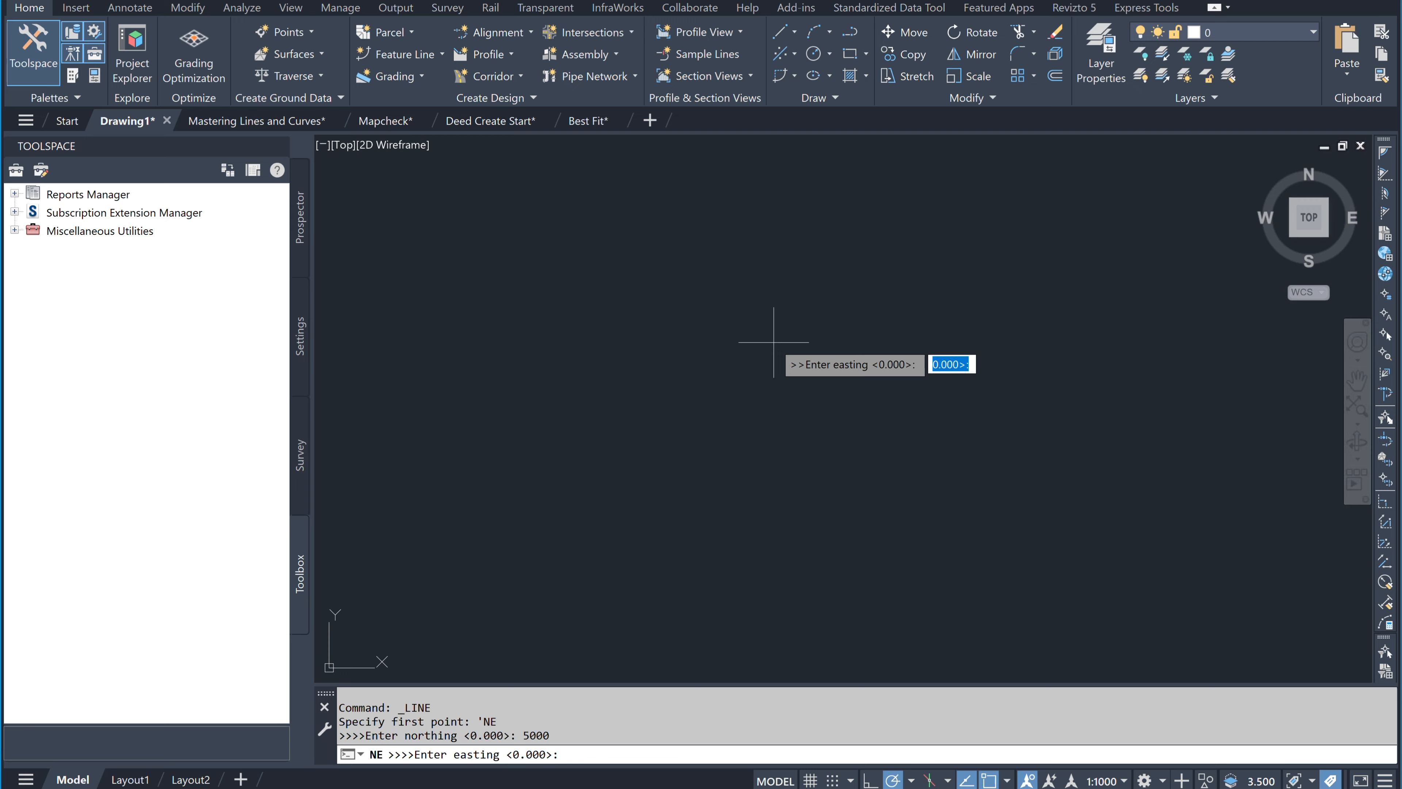
pyautogui.write('10000')
pyautogui.press('Return')
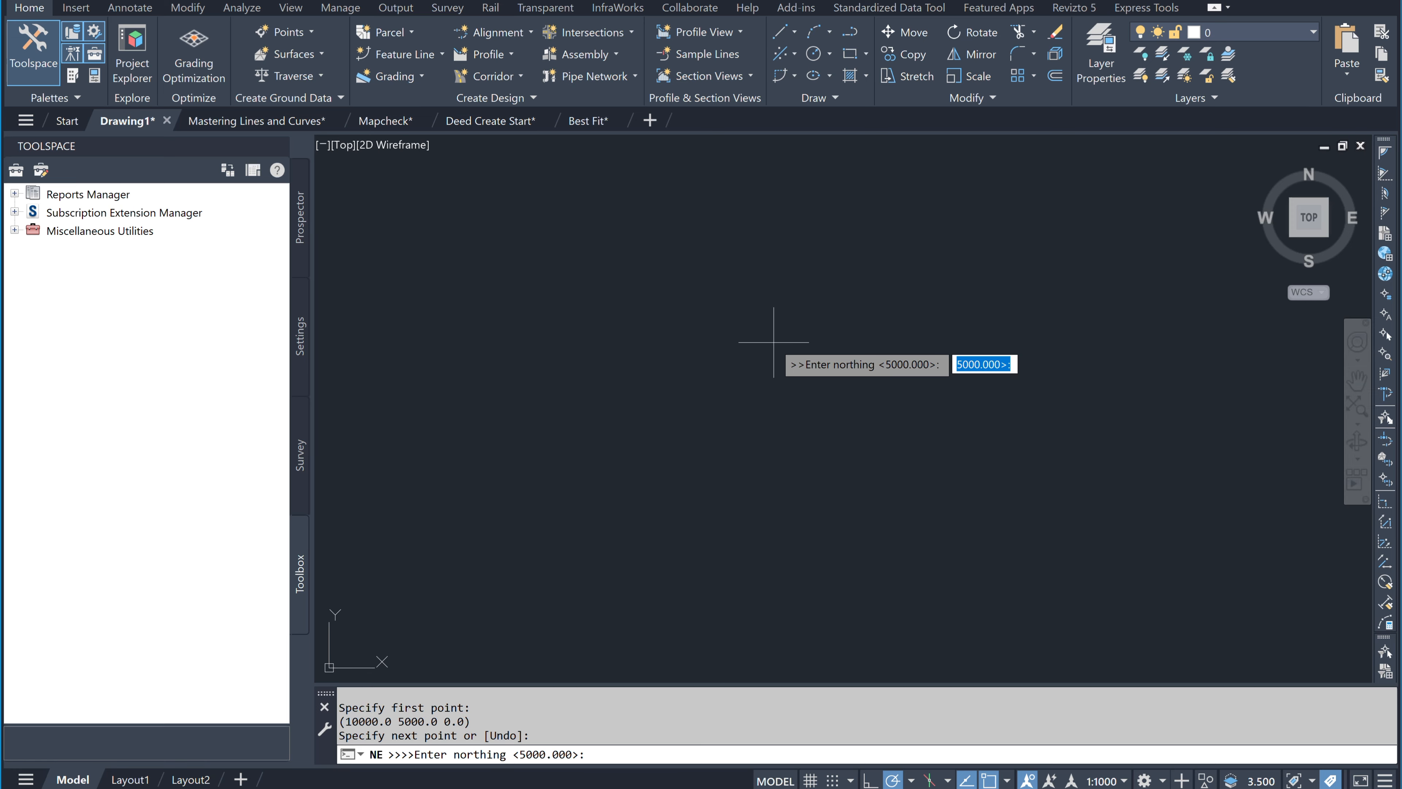
pyautogui.write('5000')
pyautogui.press('Return')
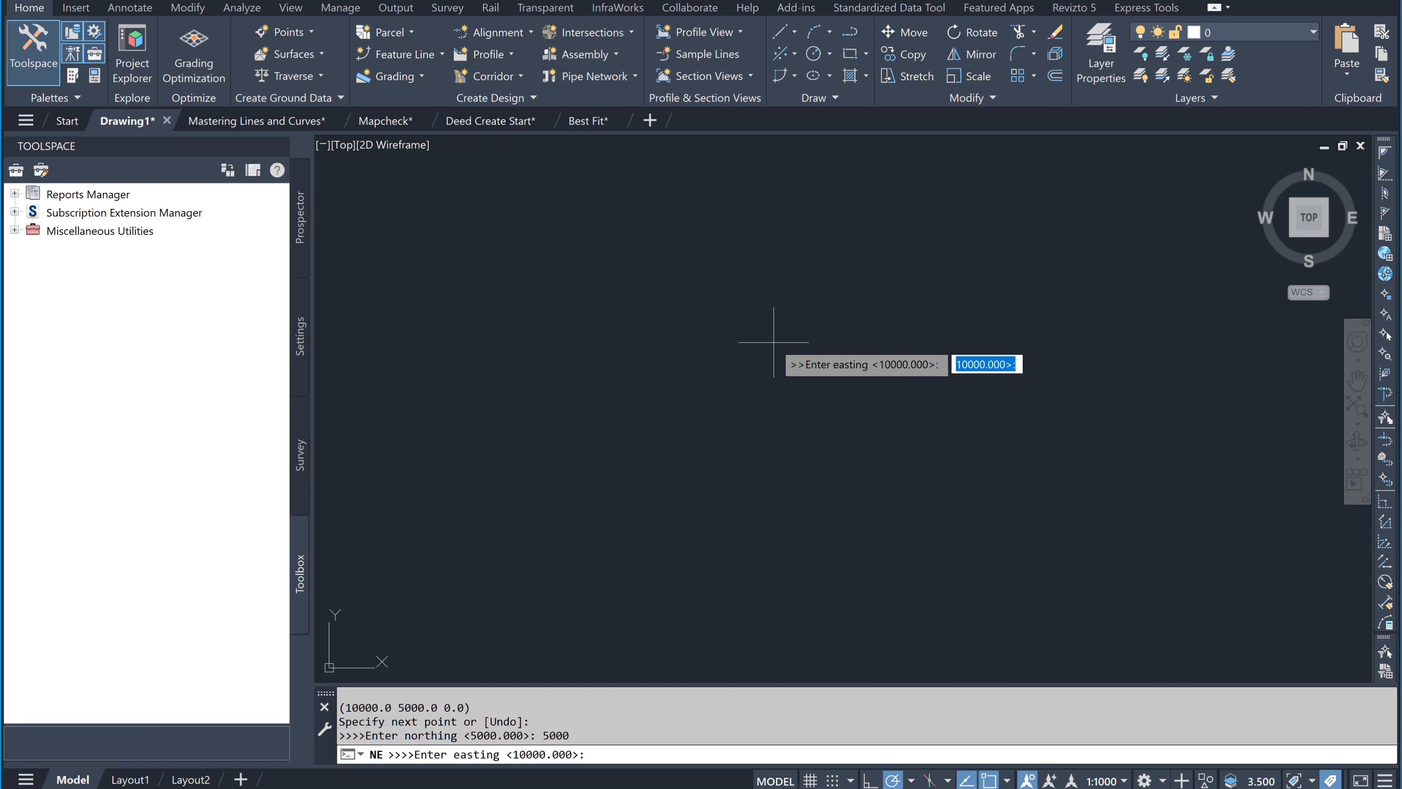
pyautogui.write('12000')
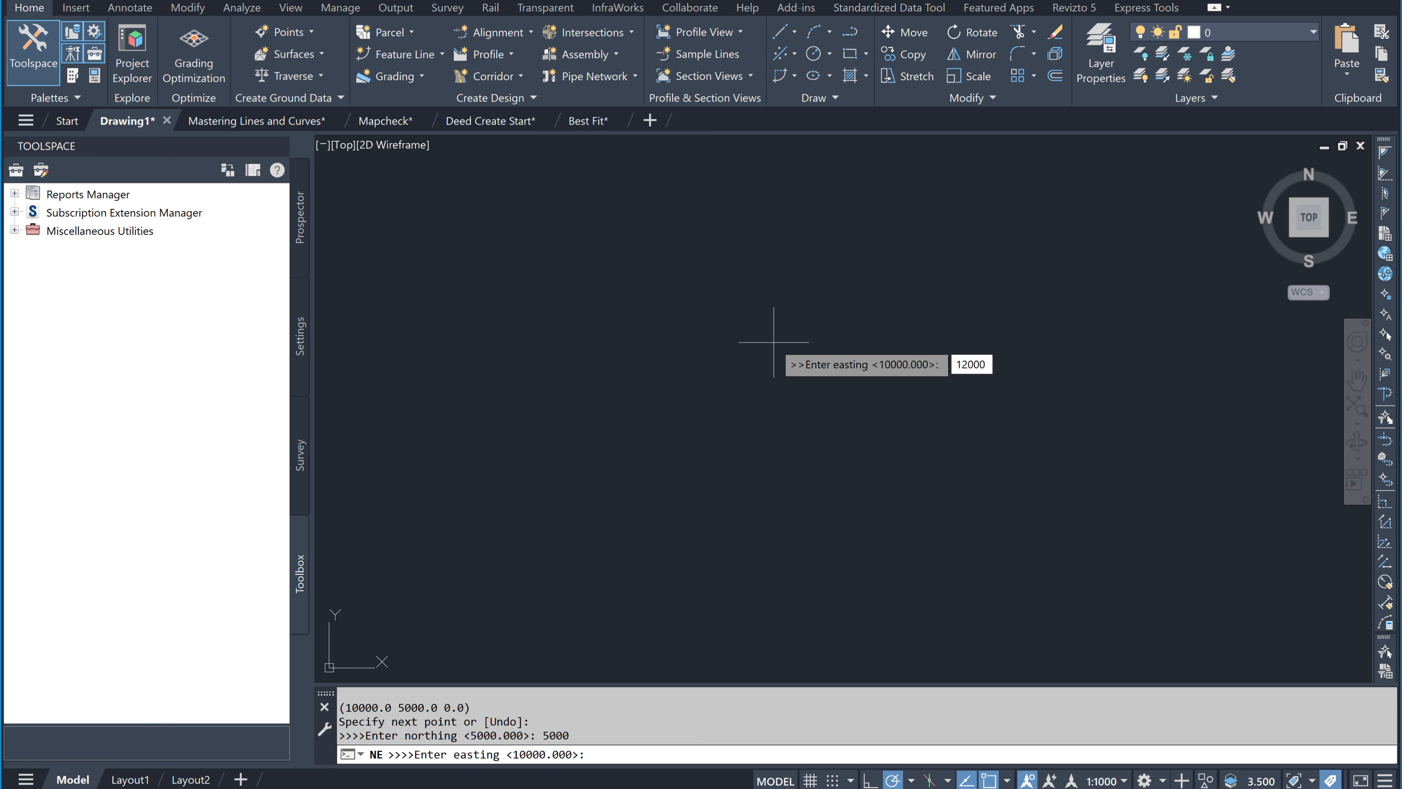
pyautogui.press('Return')
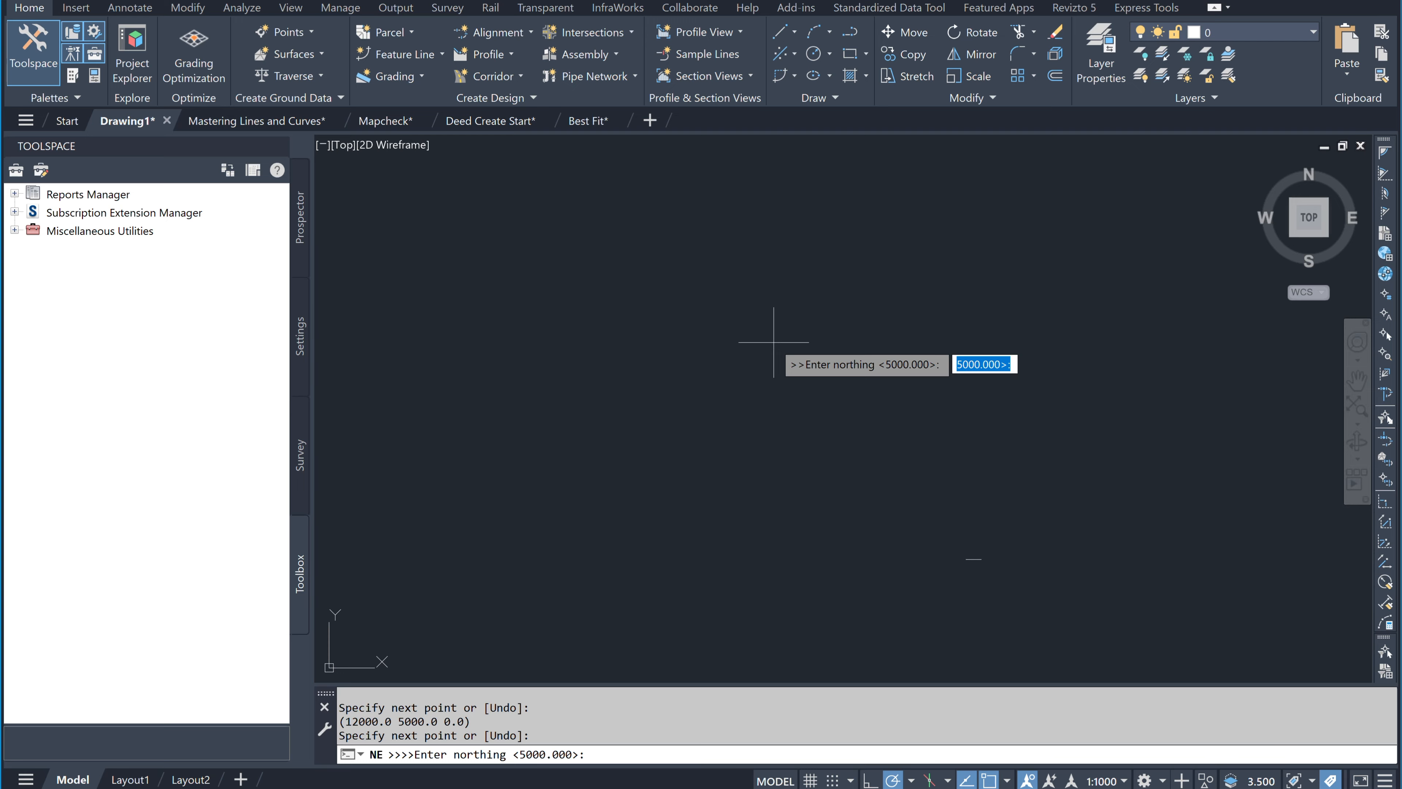
pyautogui.press('Escape')
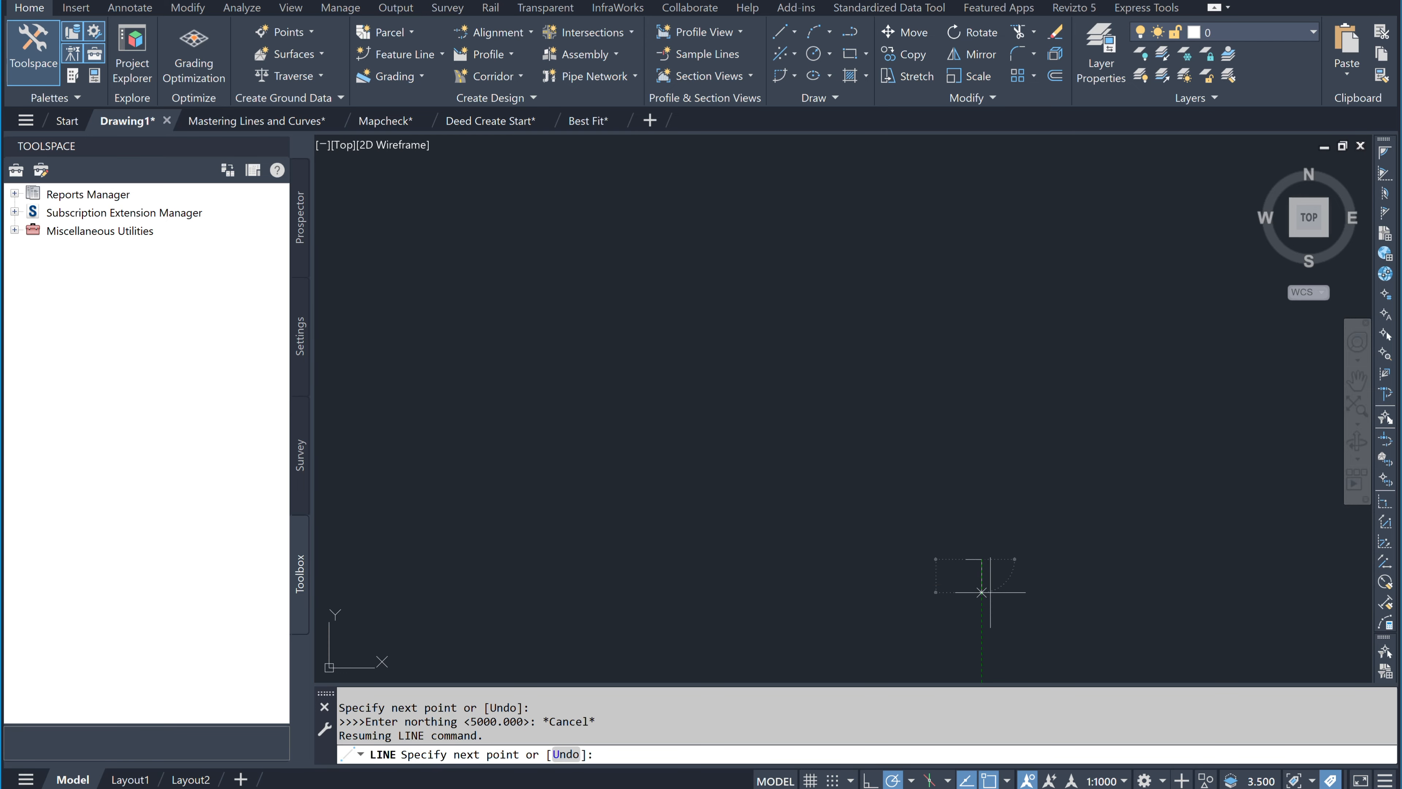
pyautogui.press('Escape')
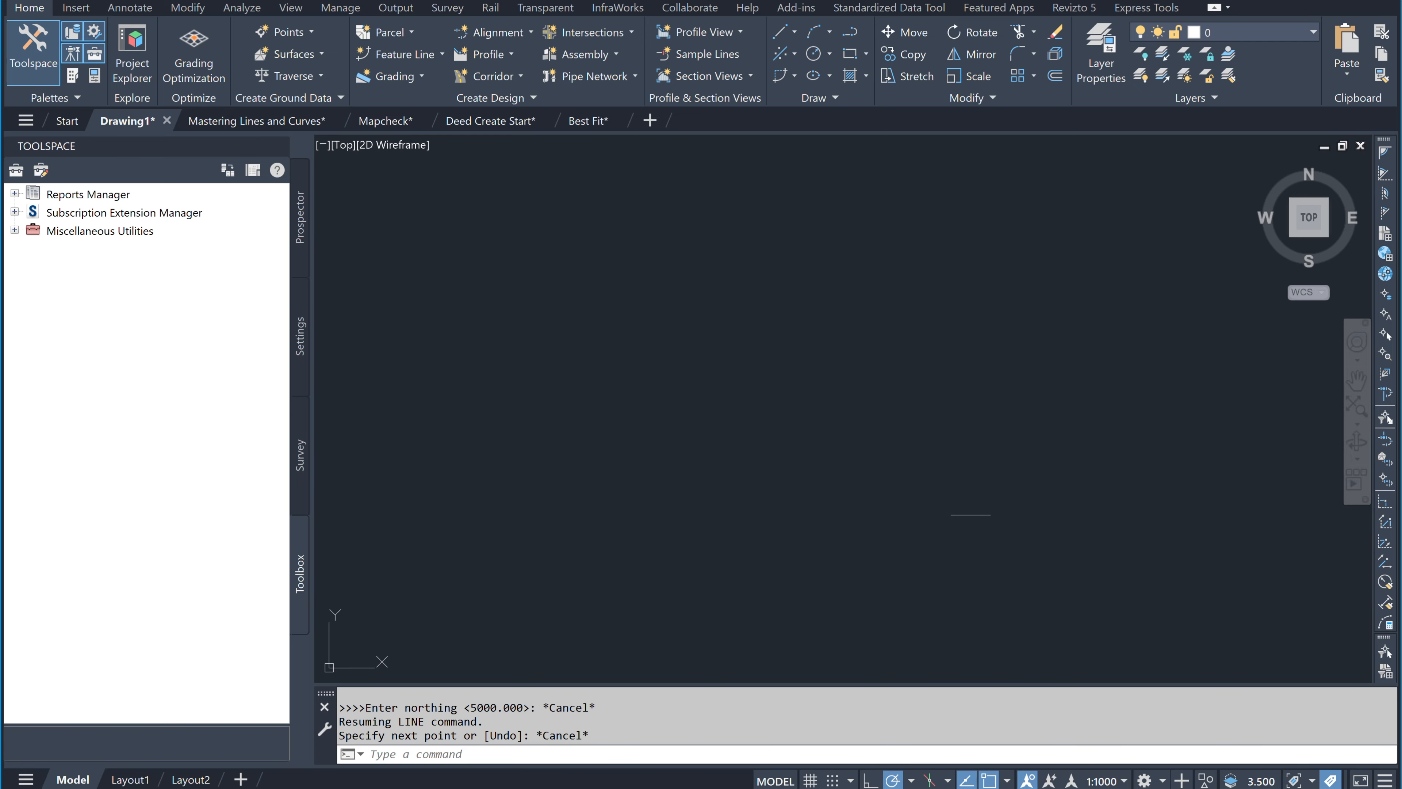
pyautogui.middleClick(986, 539)
pyautogui.middleClick(986, 539)
pyautogui.scroll(-4, 986, 539)
pyautogui.moveTo(986, 539); pyautogui.dragTo(848, 458, button='middle')
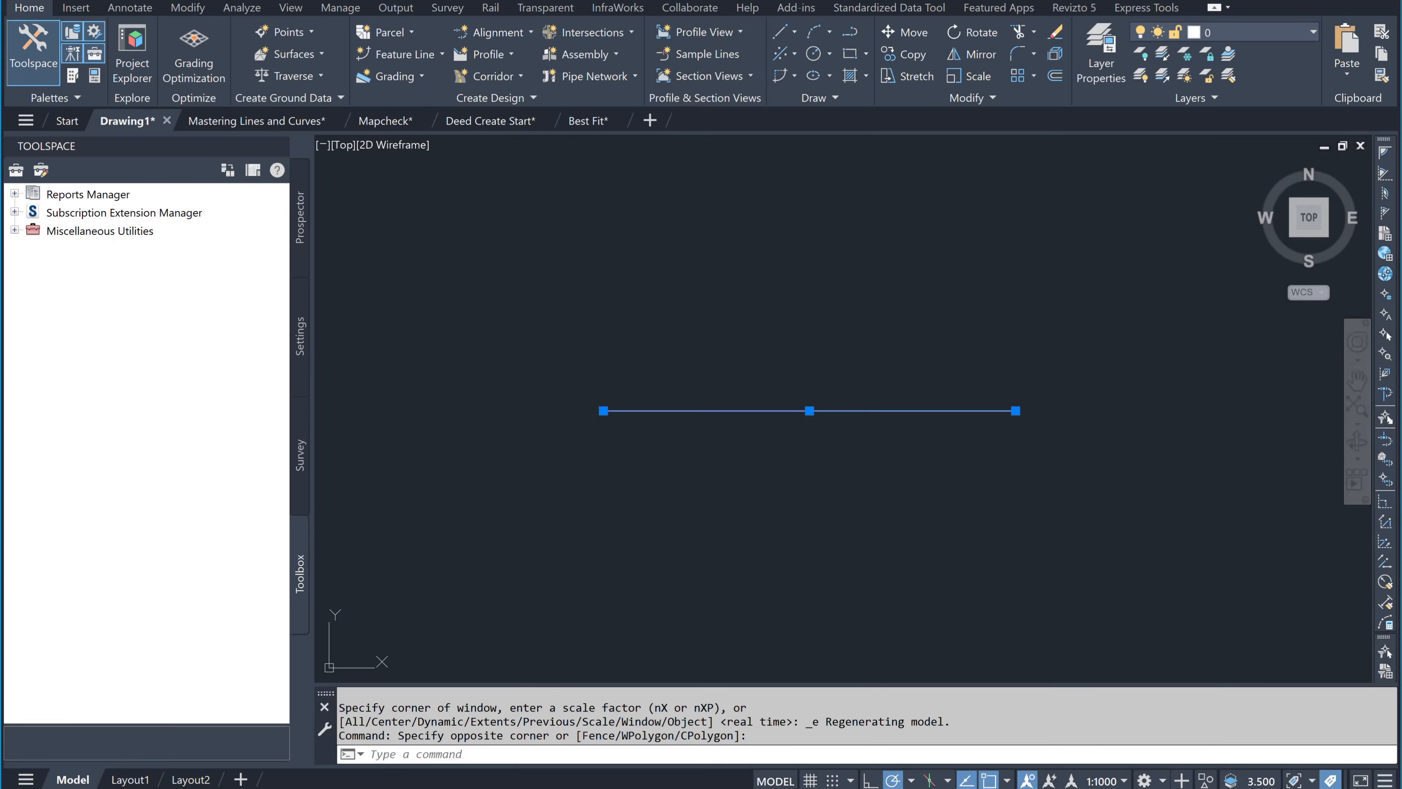
pyautogui.press('Delete')
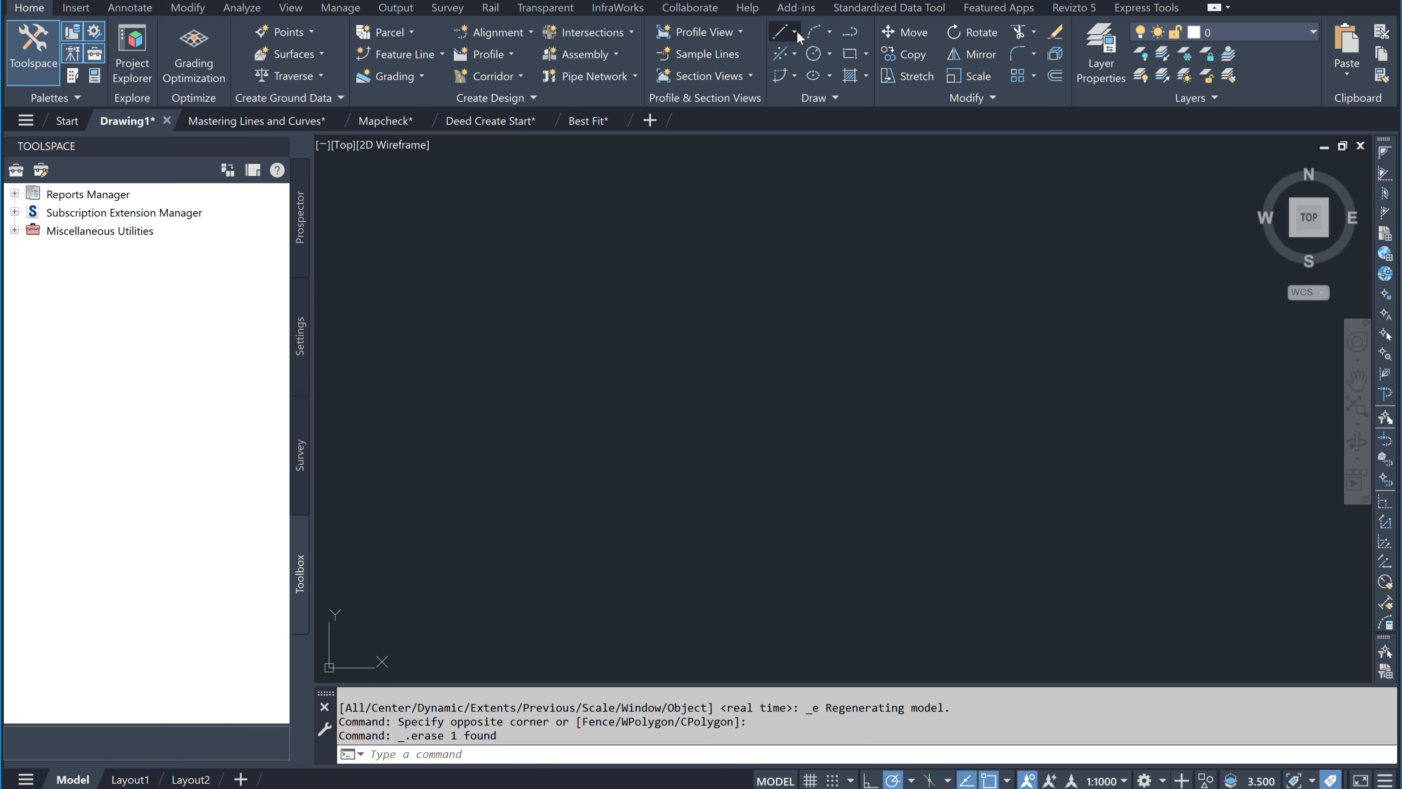
pyautogui.click(796, 33)
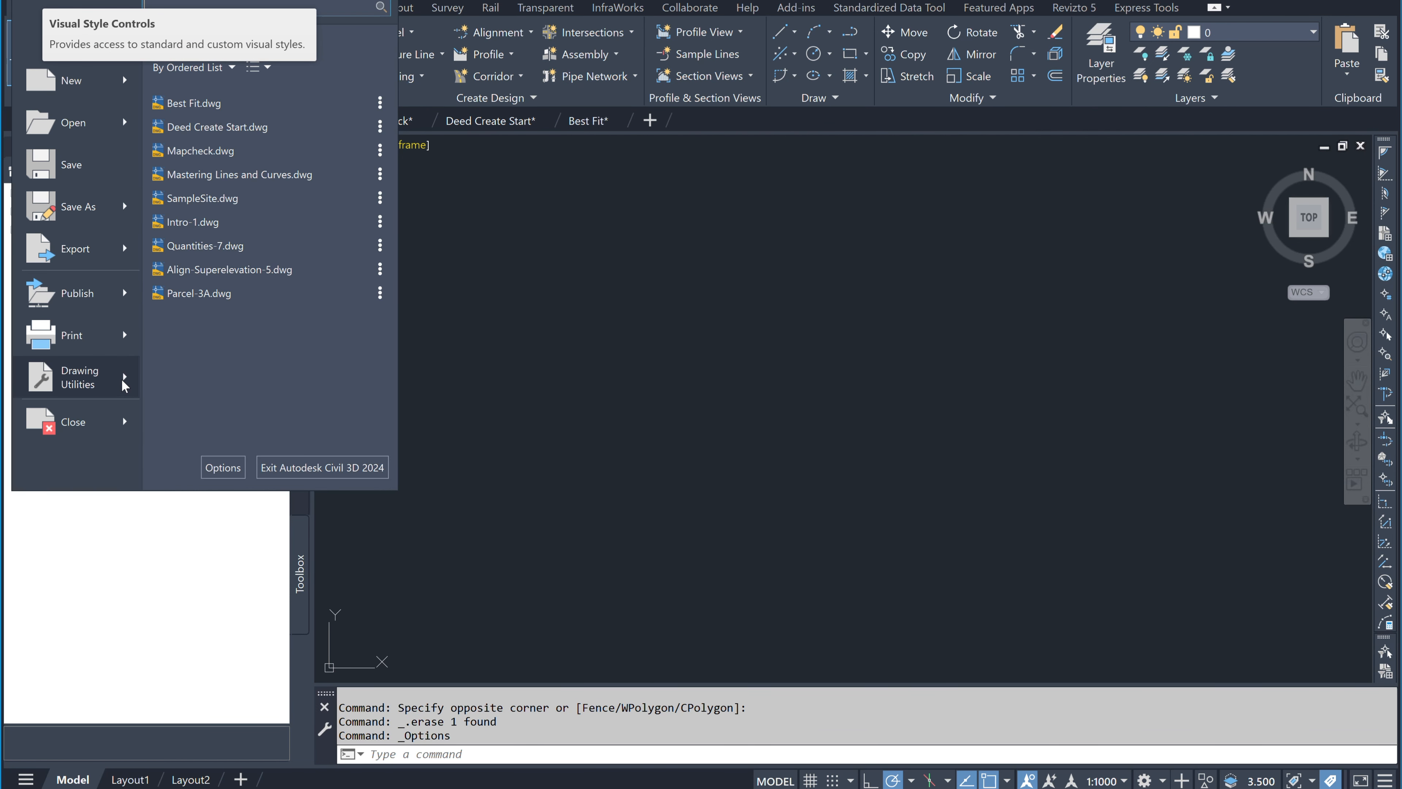
# Step: In Drawing Settings, choose Canada, Country and Grid and apply NAD83 Zone 15, Metre
pyautogui.moveTo(125, 381)
pyautogui.click(319, 255)
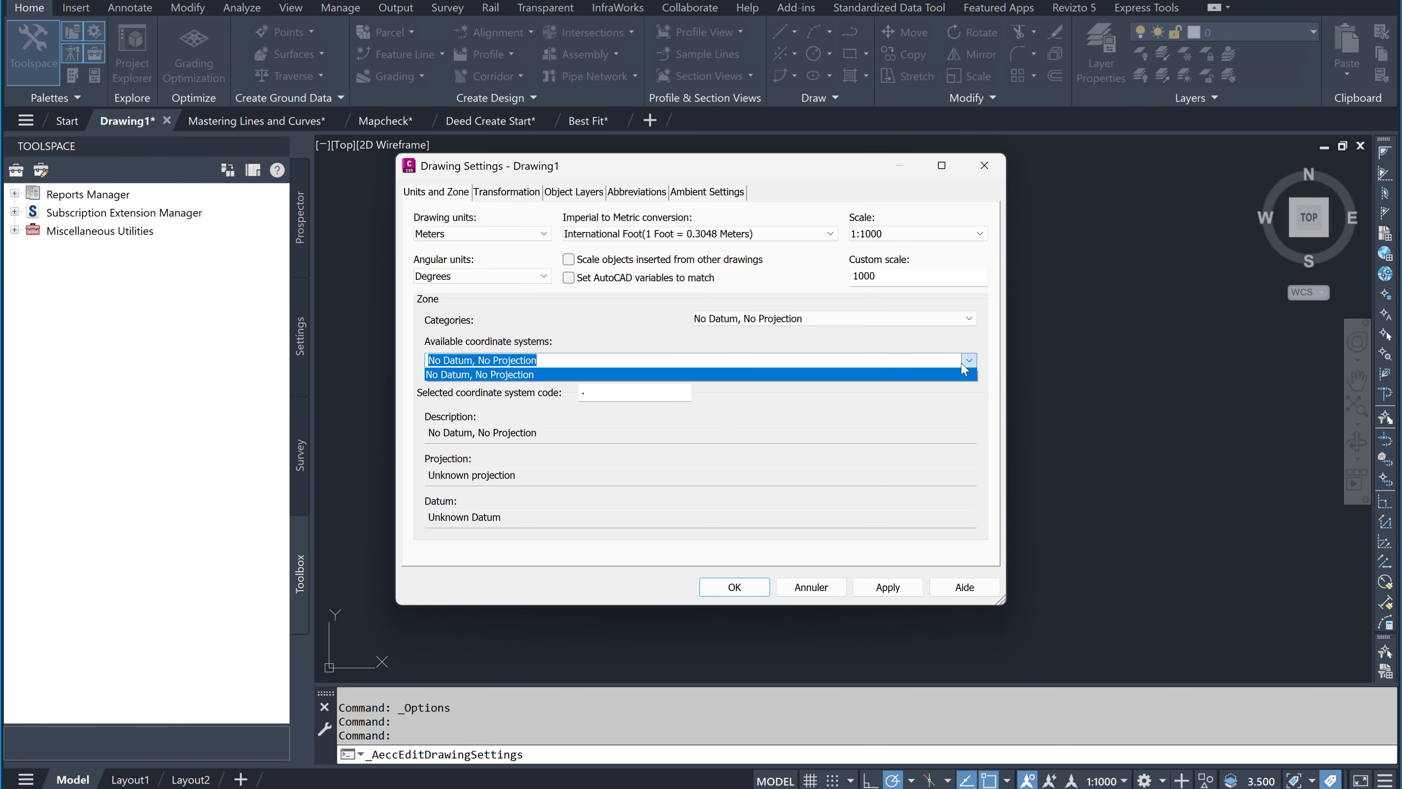
pyautogui.click(907, 318)
pyautogui.click(786, 644)
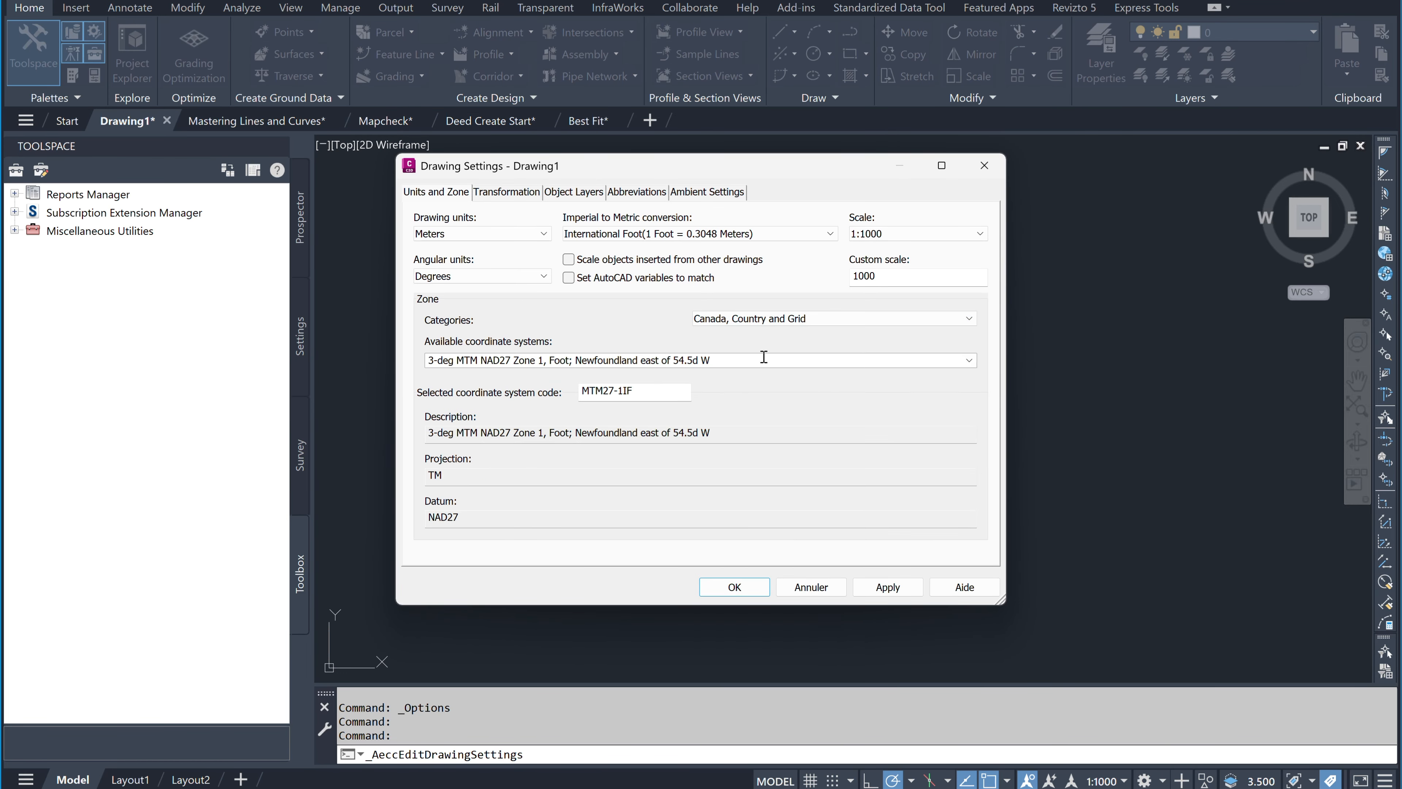
pyautogui.click(969, 360)
pyautogui.scroll(-5, 893, 480)
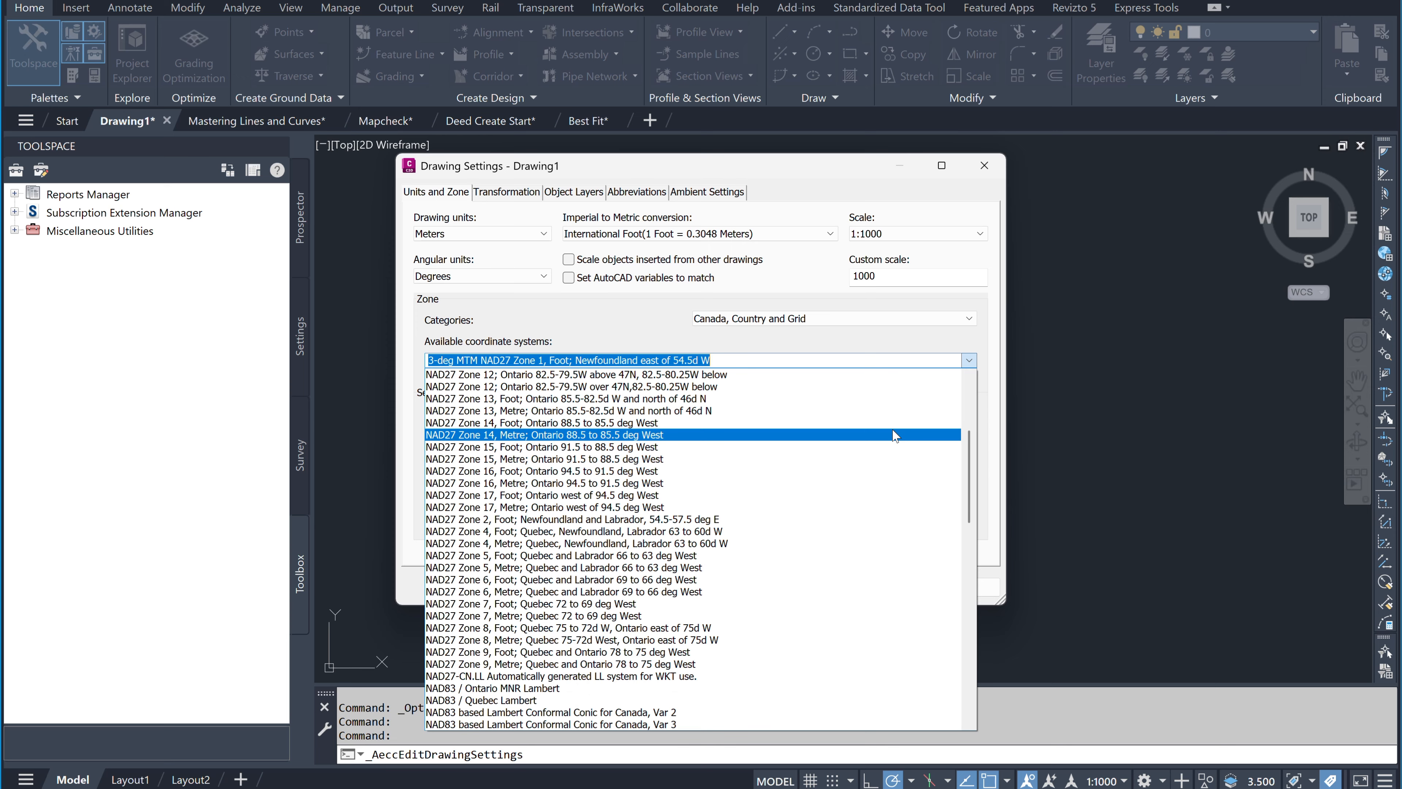
pyautogui.scroll(-3, 894, 483)
pyautogui.click(893, 477)
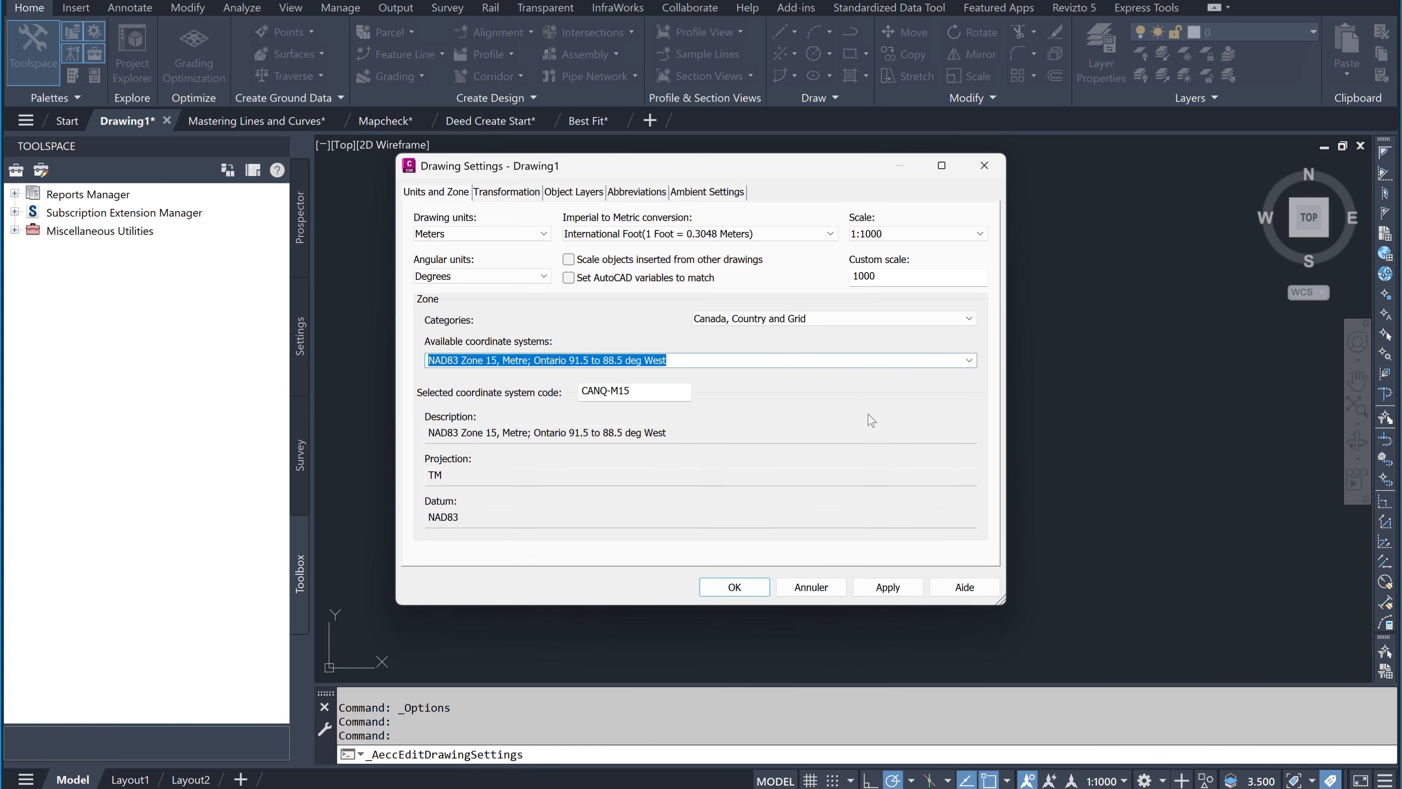
pyautogui.click(734, 586)
# Step: Open the Line dropdown to show the Create Line options
pyautogui.click(794, 32)
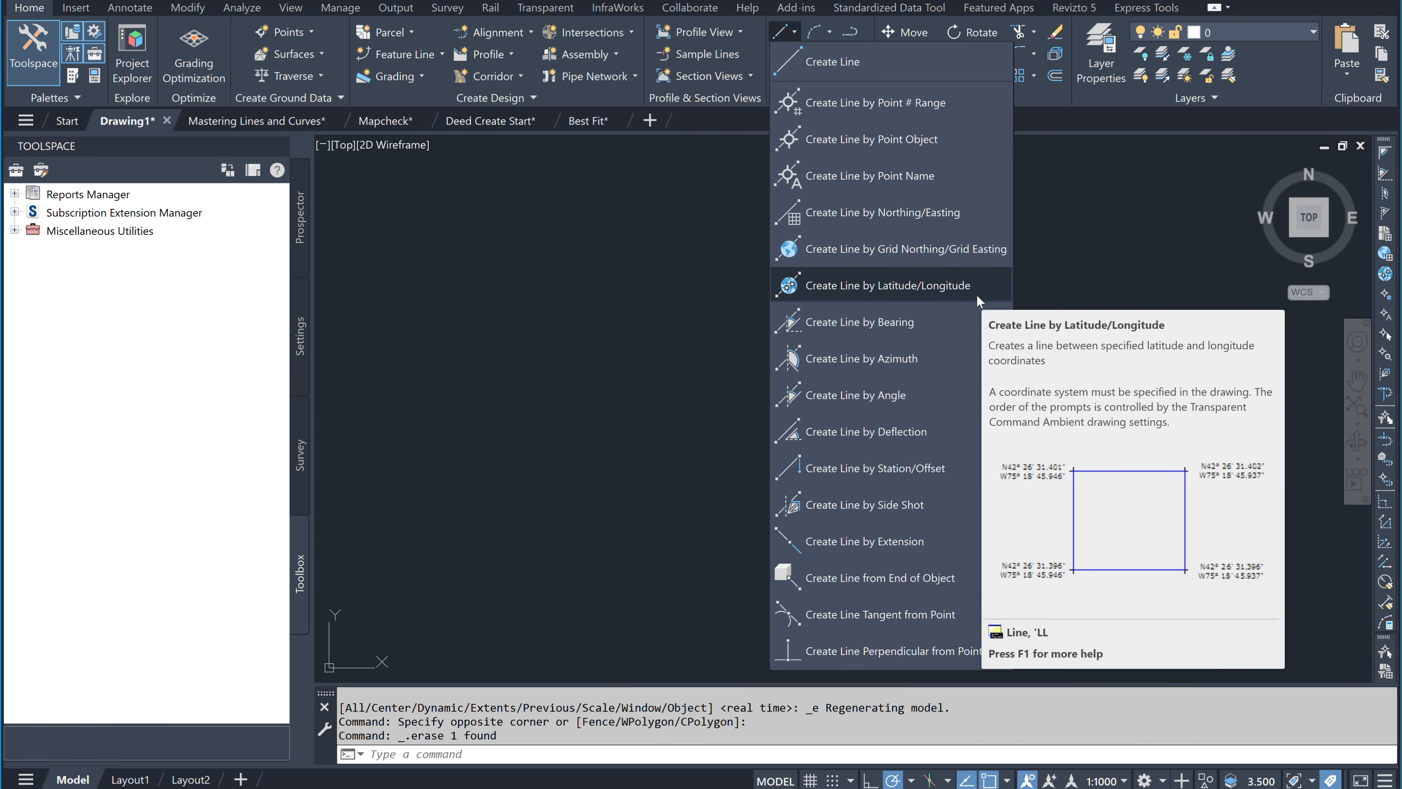